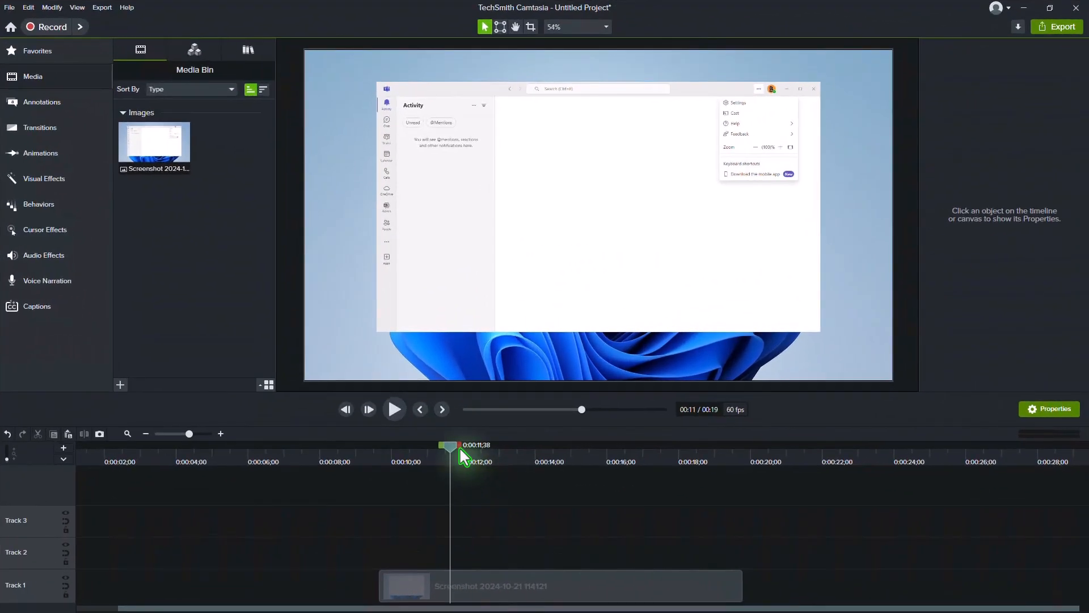
# - Duplicate the screenshot clip from Track 1 onto Track 2 and hide Track 1
pyautogui.moveTo(458, 446); pyautogui.dragTo(580, 450)
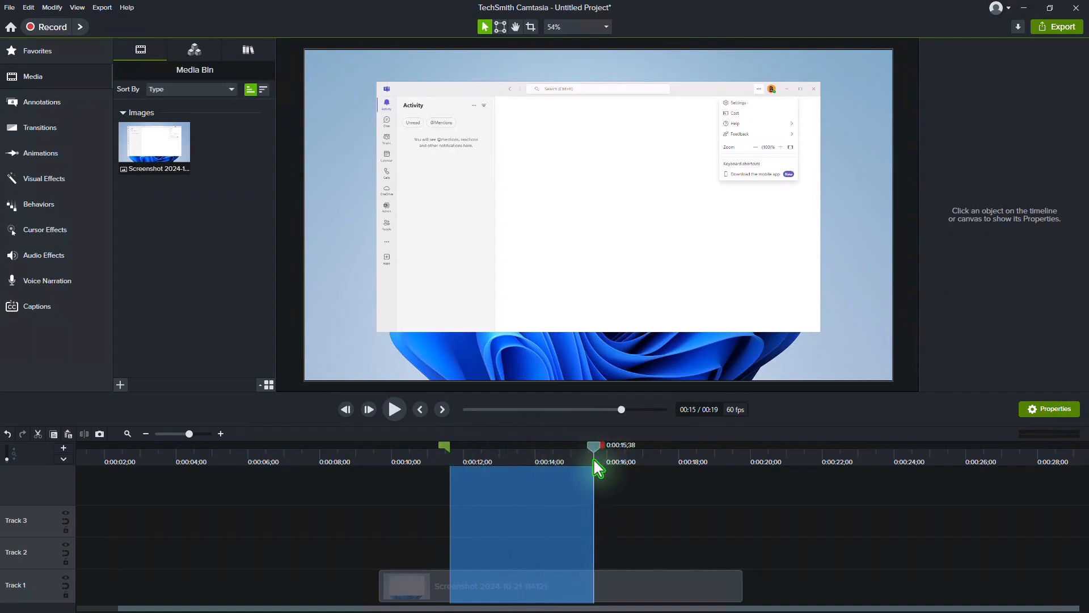
pyautogui.rightClick(470, 592)
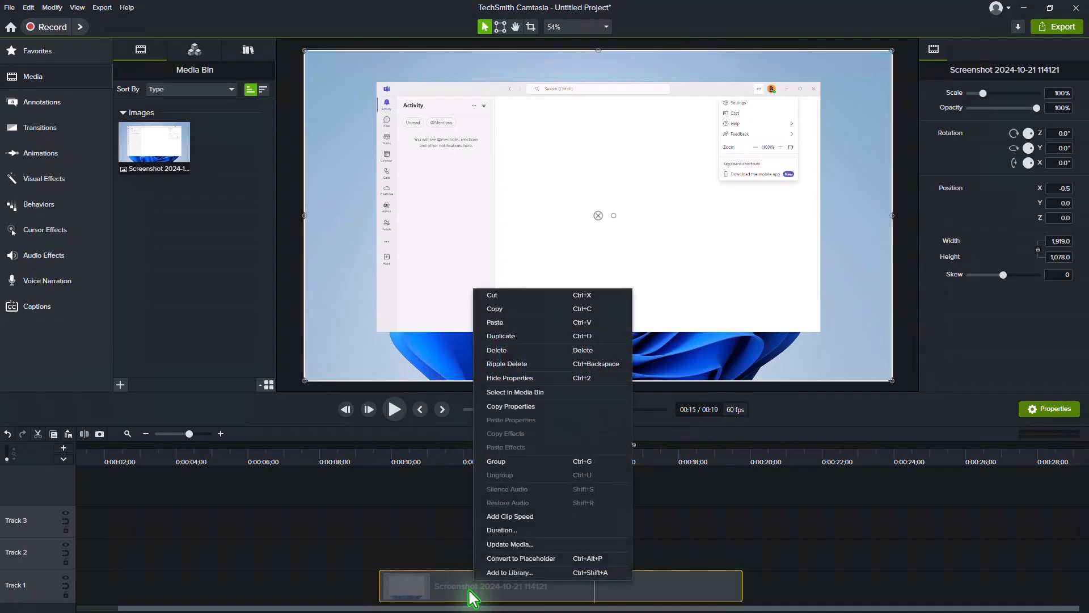
pyautogui.click(502, 337)
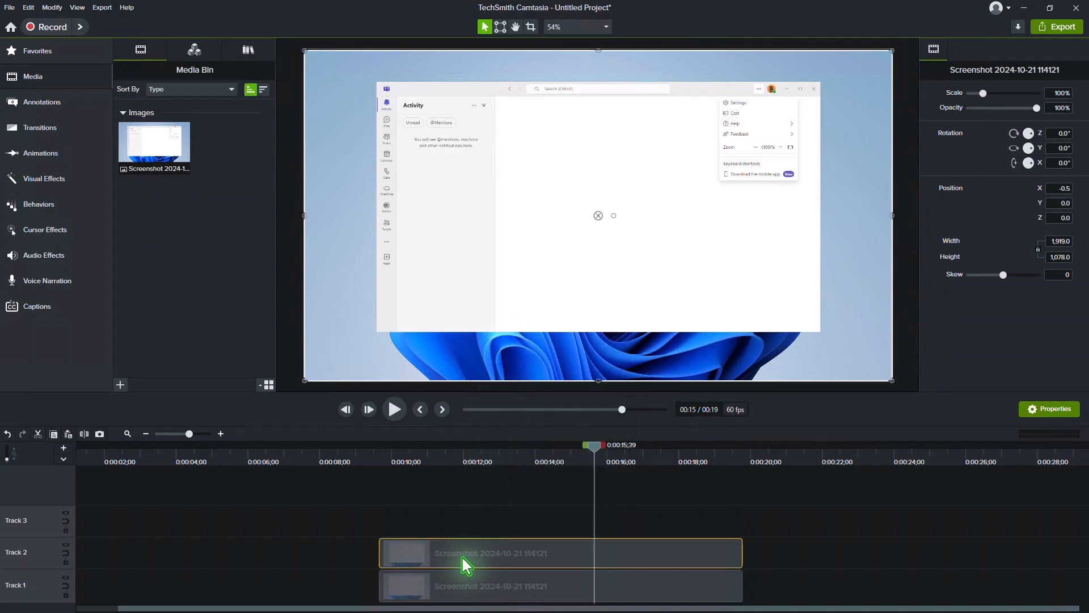
pyautogui.click(65, 580)
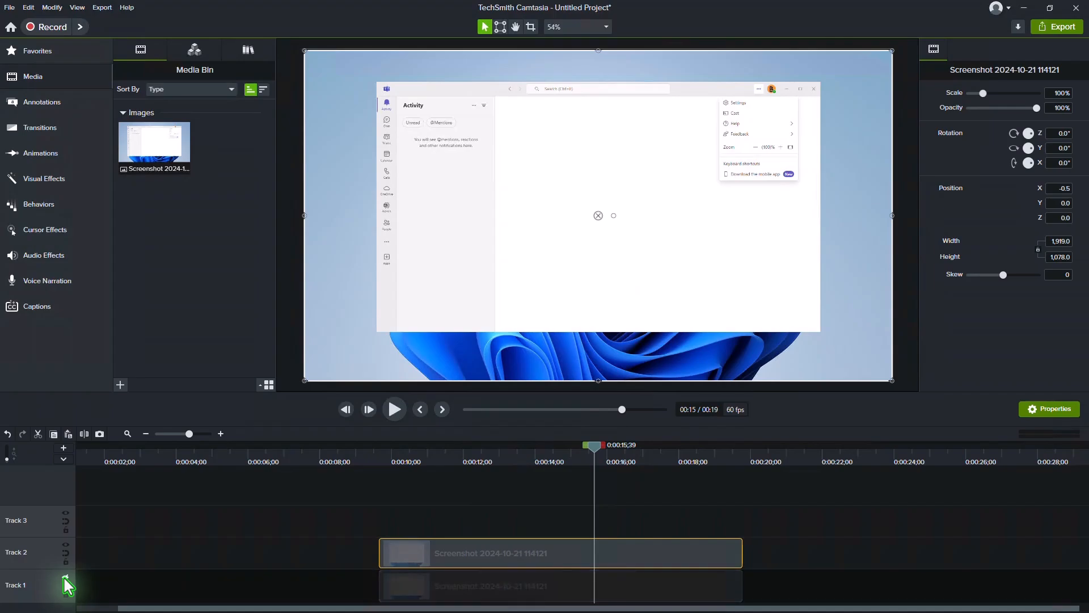
# - Crop the Track 2 copy to a narrow strip around the Teams sidebar, about 87.5 wide and 722.4 high
pyautogui.click(530, 27)
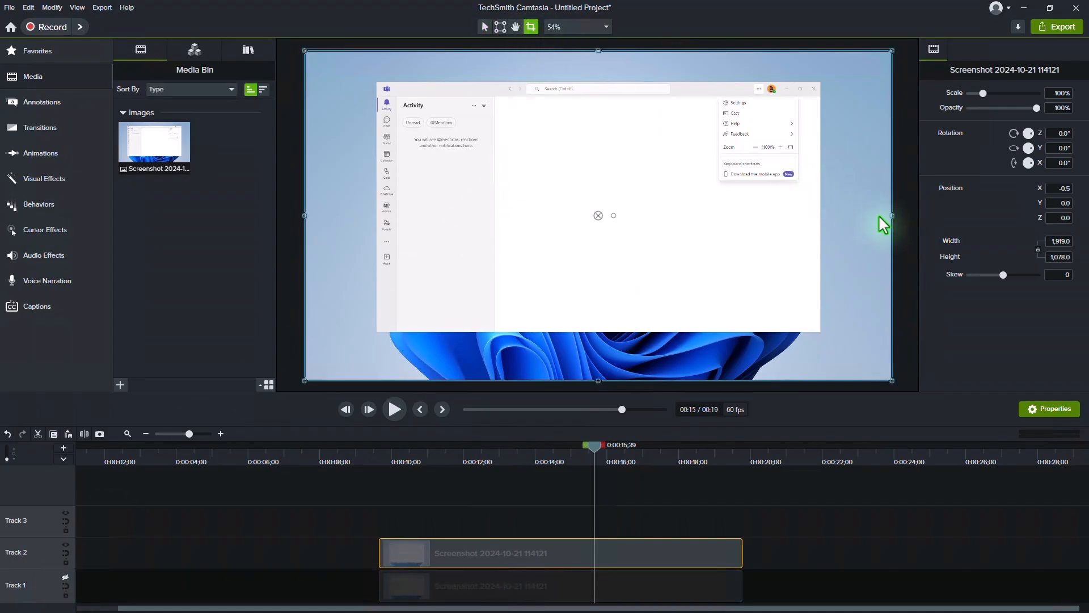
pyautogui.moveTo(894, 225); pyautogui.dragTo(375, 221)
pyautogui.moveTo(431, 380); pyautogui.dragTo(449, 272)
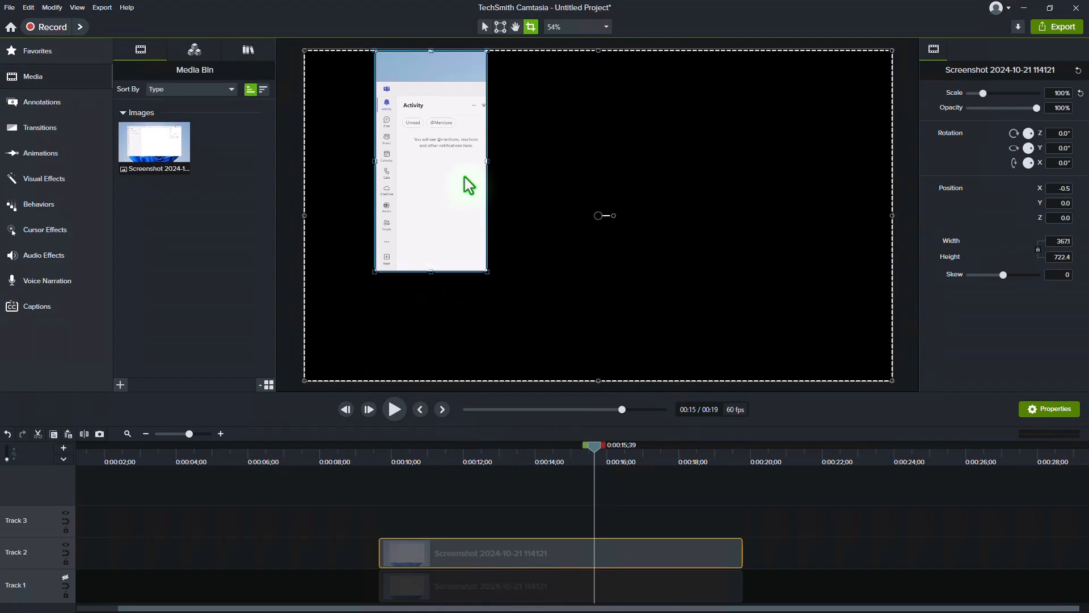
pyautogui.moveTo(487, 170); pyautogui.dragTo(404, 175)
# - Tighten the strip's crop to just the sidebar icons, about 65.5 wide and 573.8 high, and fit the canvas in view
pyautogui.click(515, 27)
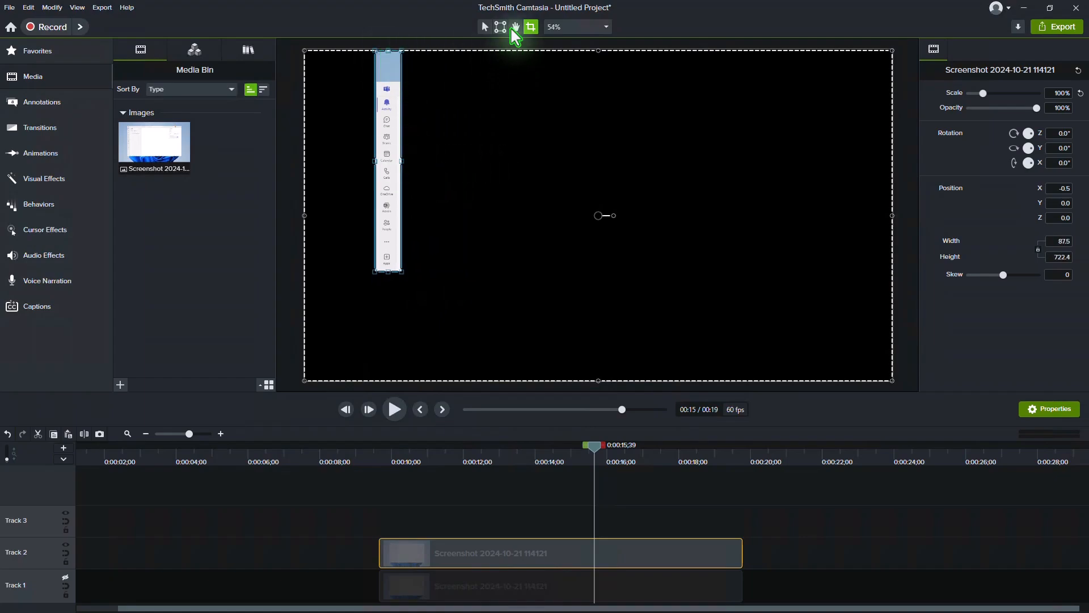
pyautogui.scroll(2, 477, 187)
pyautogui.scroll(2, 472, 179)
pyautogui.moveTo(471, 179); pyautogui.dragTo(621, 307)
pyautogui.moveTo(614, 106); pyautogui.dragTo(599, 228)
pyautogui.click(531, 26)
pyautogui.moveTo(427, 104); pyautogui.dragTo(428, 230)
pyautogui.scroll(-3, 528, 71)
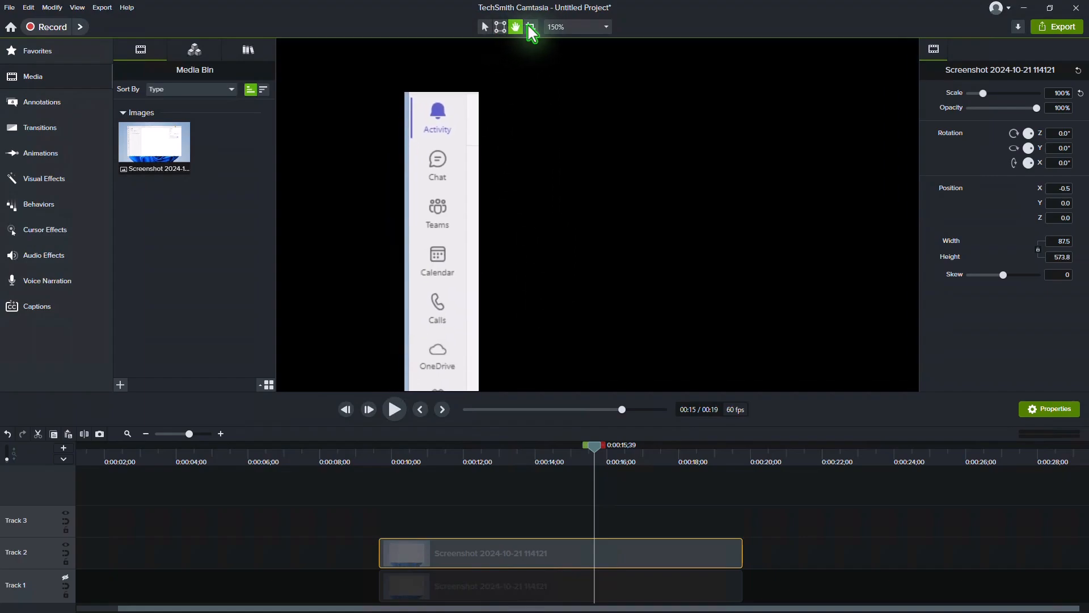
pyautogui.moveTo(407, 338); pyautogui.dragTo(464, 339)
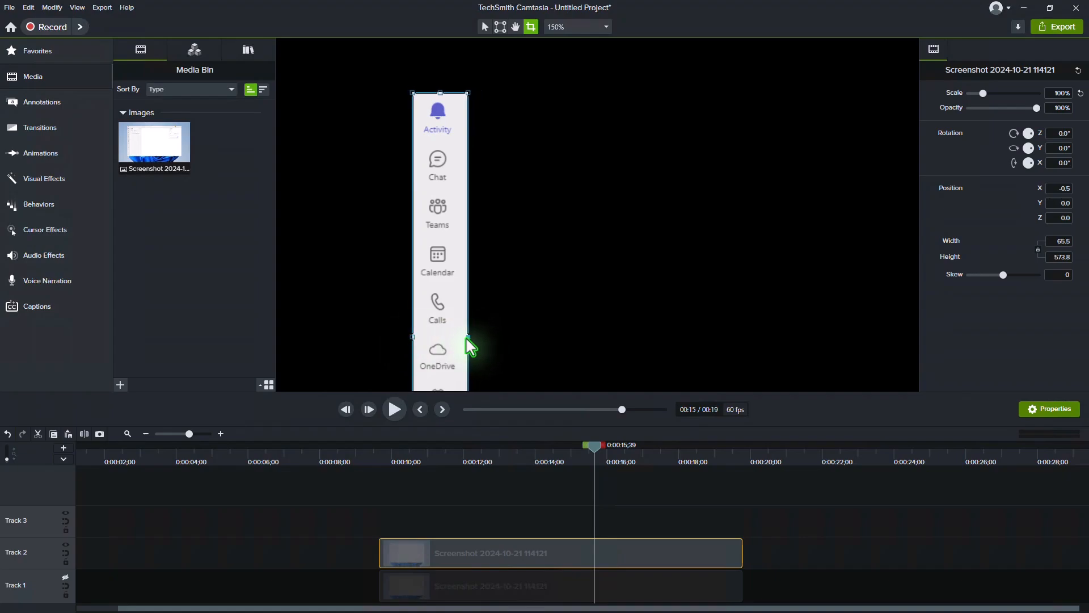
pyautogui.click(584, 26)
pyautogui.click(571, 62)
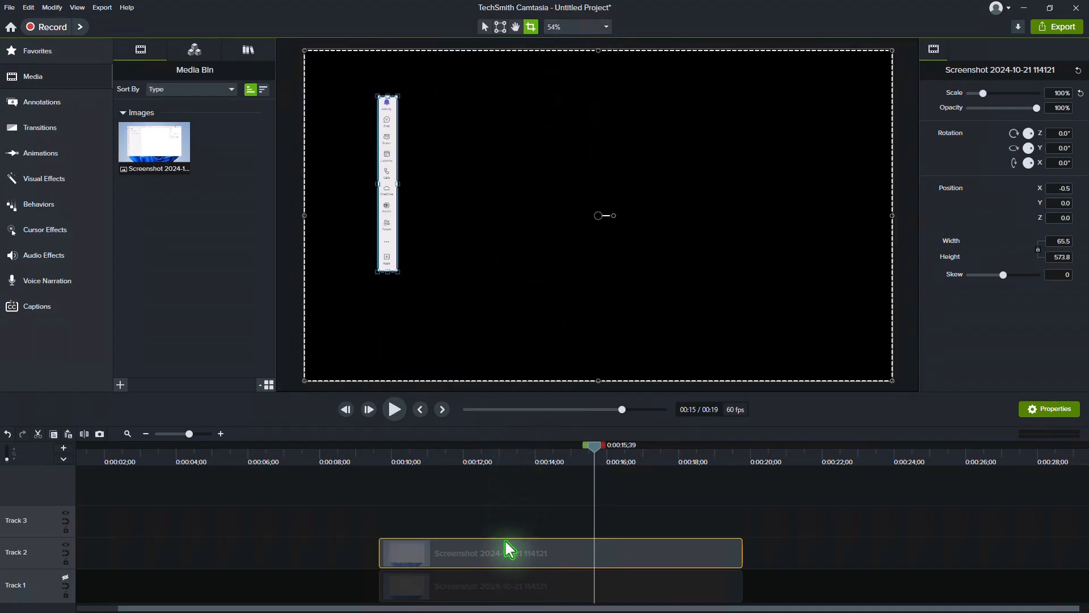
# - Show Track 1, duplicate its full screenshot clip onto Track 2, and hide Track 1 again
pyautogui.click(65, 577)
pyautogui.click(513, 593)
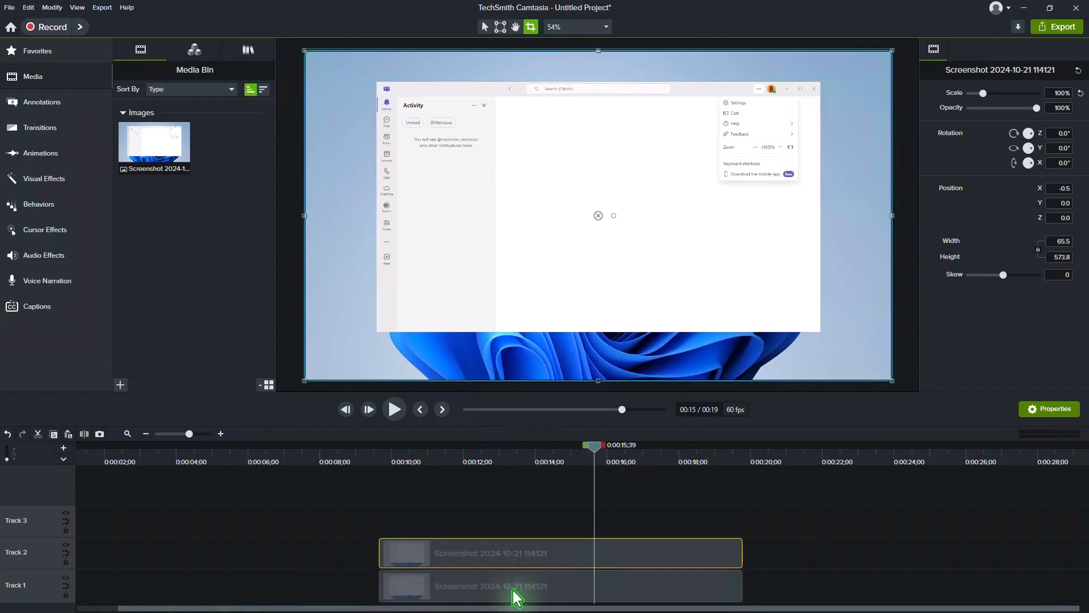
pyautogui.rightClick(515, 590)
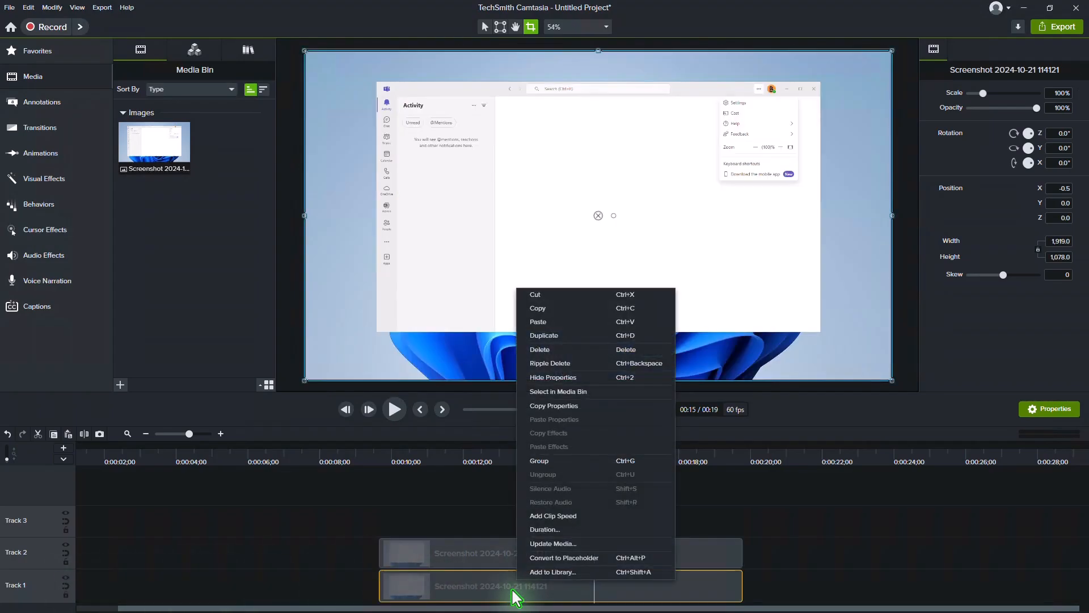
pyautogui.click(559, 335)
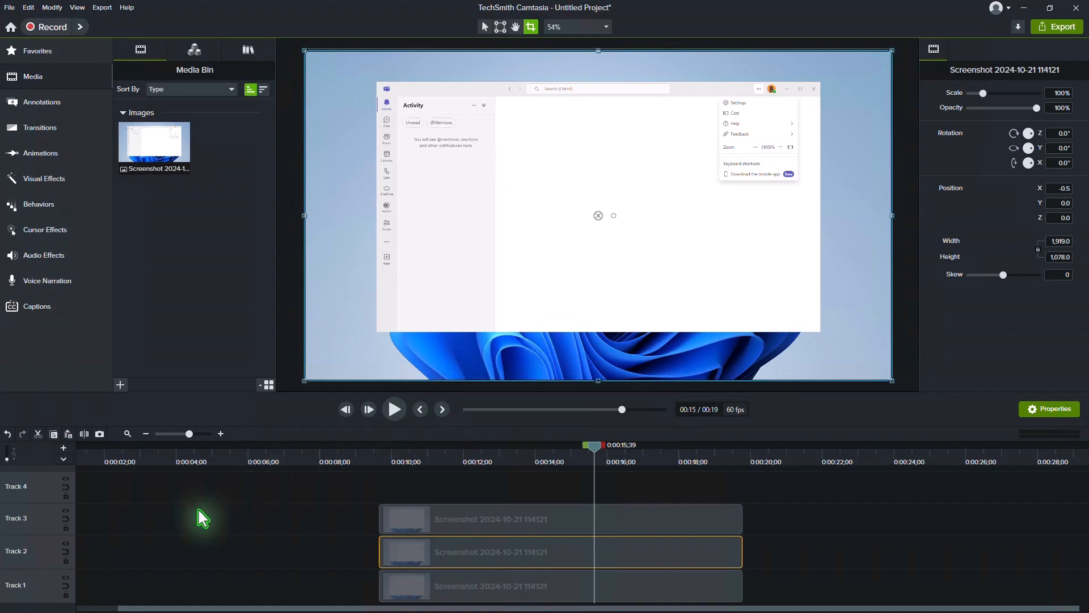
pyautogui.click(65, 577)
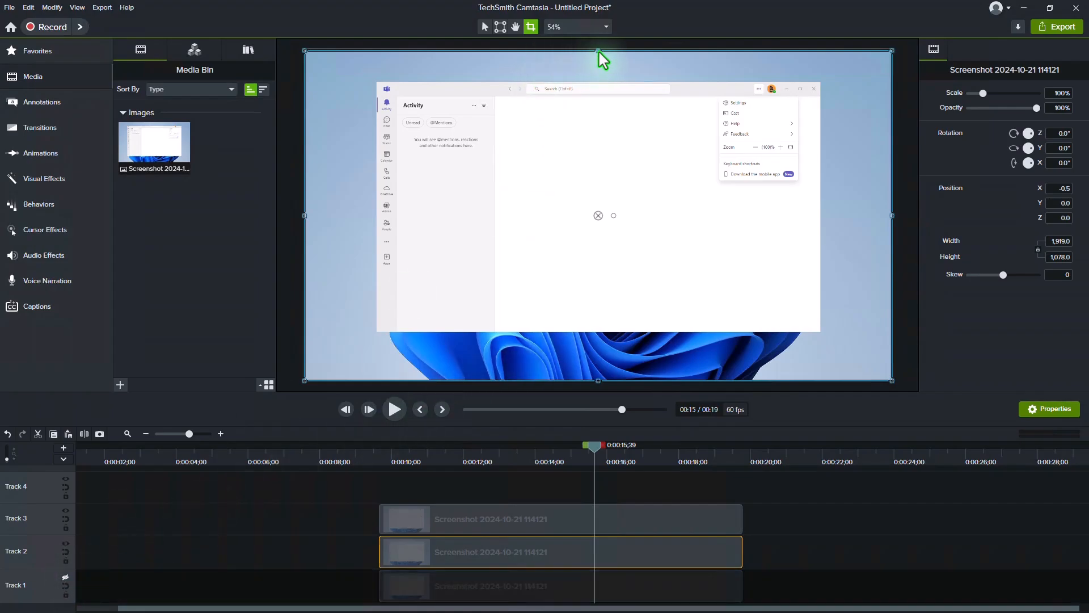
# - Crop the new Track 2 copy on all four sides to the area around the settings menu
pyautogui.moveTo(598, 51); pyautogui.dragTo(598, 95)
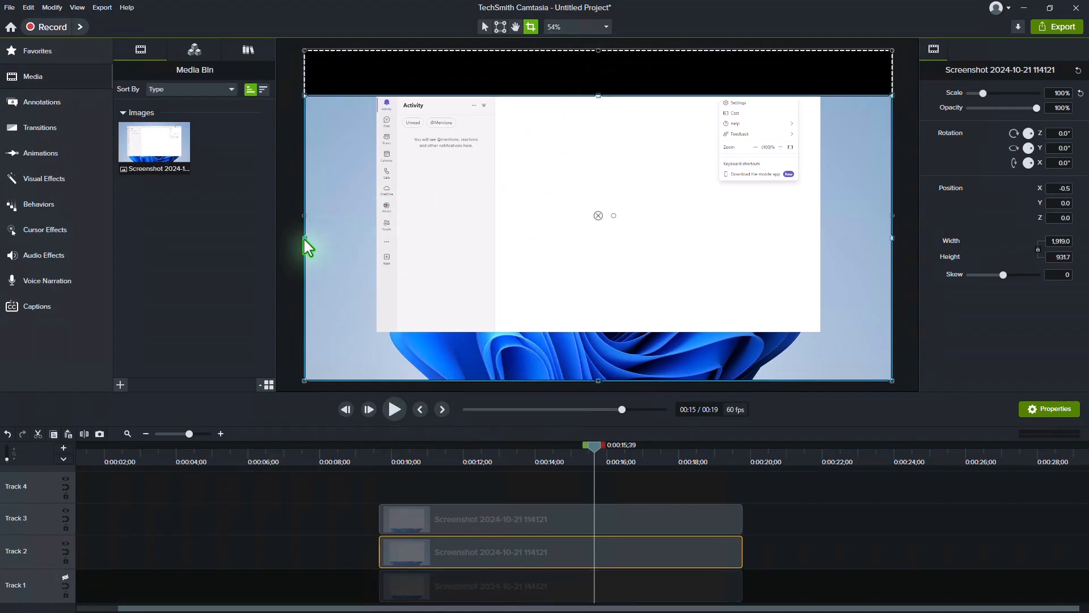
pyautogui.moveTo(306, 238); pyautogui.dragTo(693, 239)
pyautogui.moveTo(793, 380); pyautogui.dragTo(788, 214)
pyautogui.moveTo(893, 154); pyautogui.dragTo(600, 271)
# - Tighten the crop to the settings menu's top, left and right edges, about 261.5 wide and 385.3 high
pyautogui.click(514, 28)
pyautogui.scroll(3, 750, 202)
pyautogui.click(531, 27)
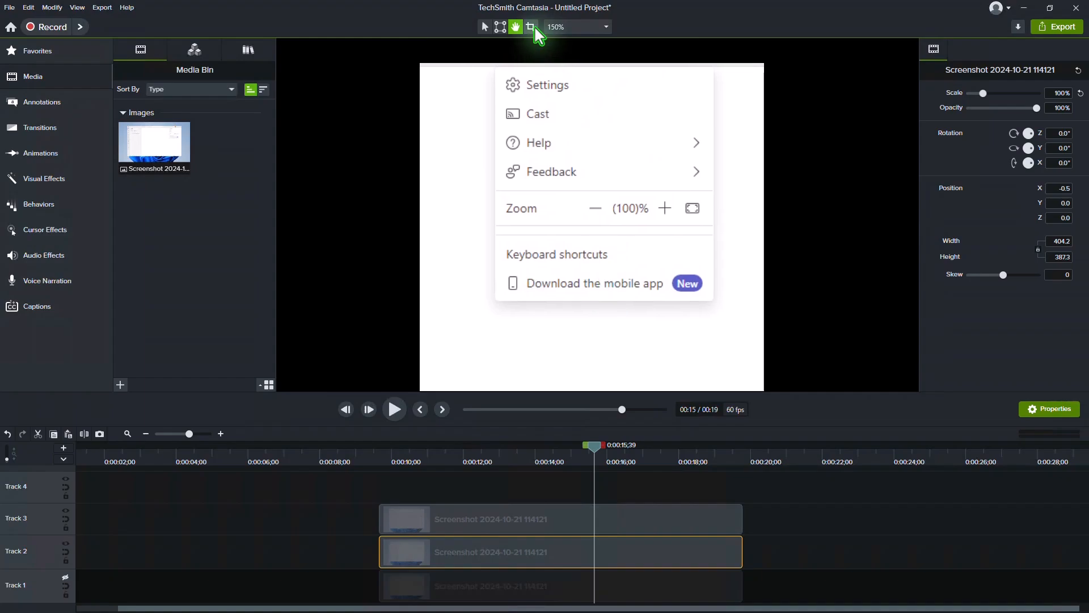
pyautogui.moveTo(592, 70); pyautogui.dragTo(593, 72)
pyautogui.moveTo(764, 229); pyautogui.dragTo(716, 230)
pyautogui.moveTo(422, 230); pyautogui.dragTo(494, 231)
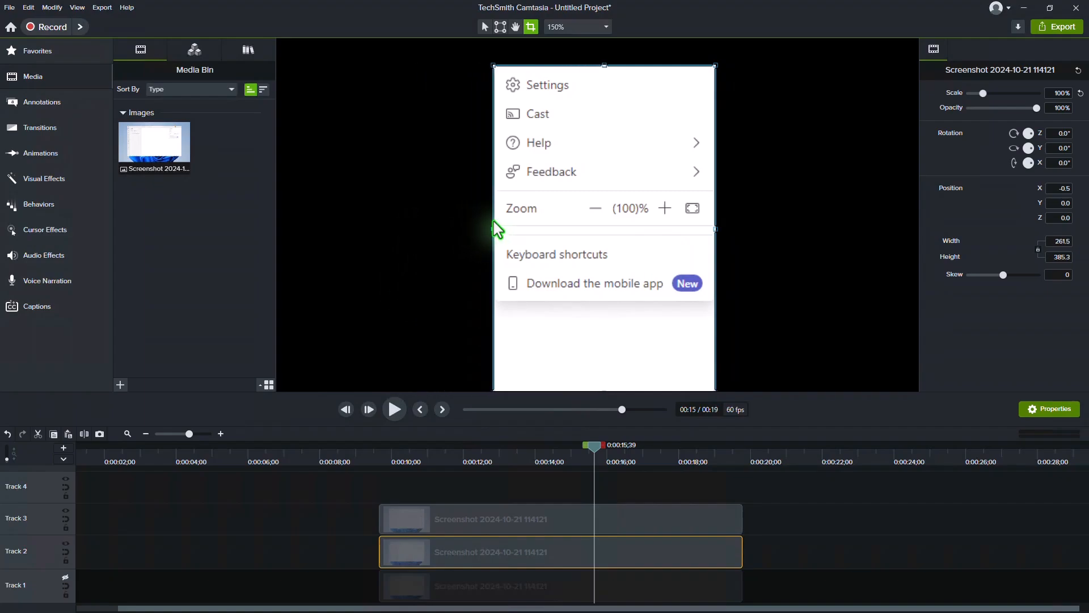
# - Crop away the blank area below the settings menu to about 276.6 high, and show Track 1 with the canvas fitted
pyautogui.click(515, 26)
pyautogui.moveTo(572, 159); pyautogui.dragTo(555, 45)
pyautogui.click(531, 27)
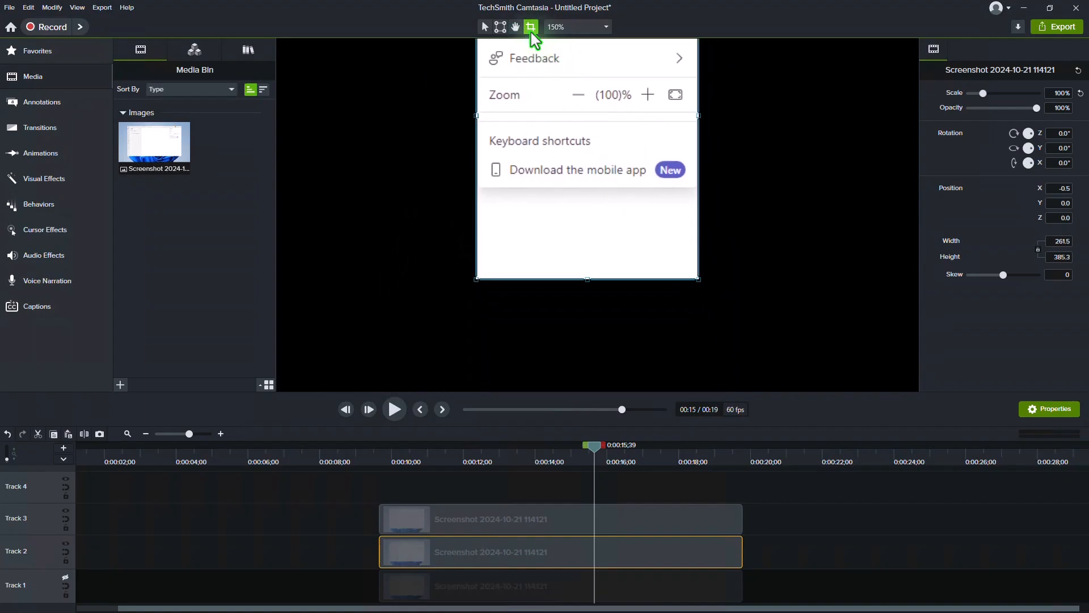
pyautogui.moveTo(587, 280); pyautogui.dragTo(588, 194)
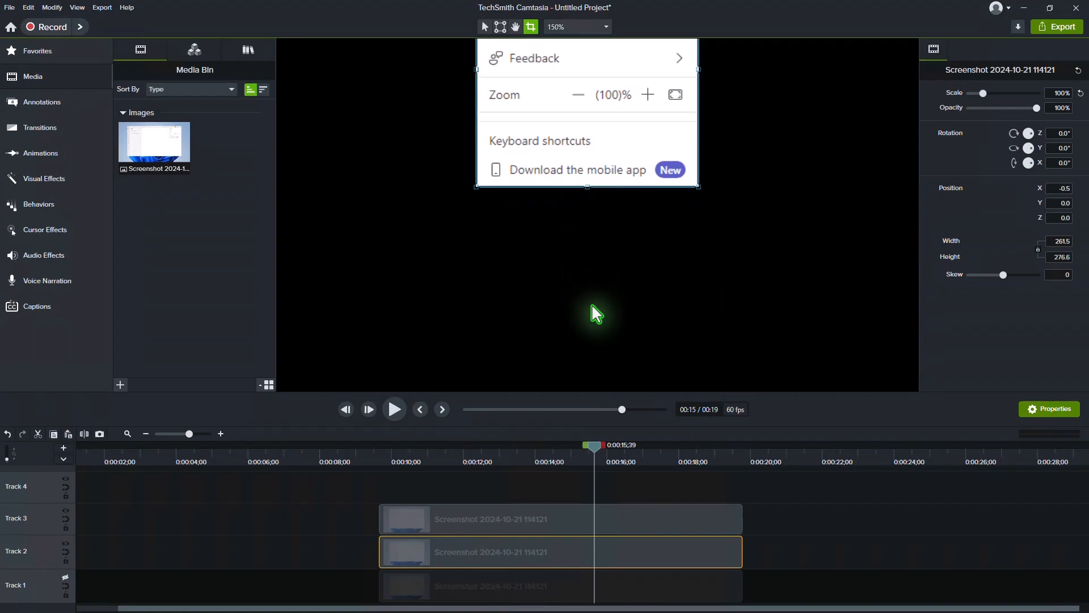
pyautogui.click(584, 27)
pyautogui.click(591, 42)
pyautogui.click(485, 27)
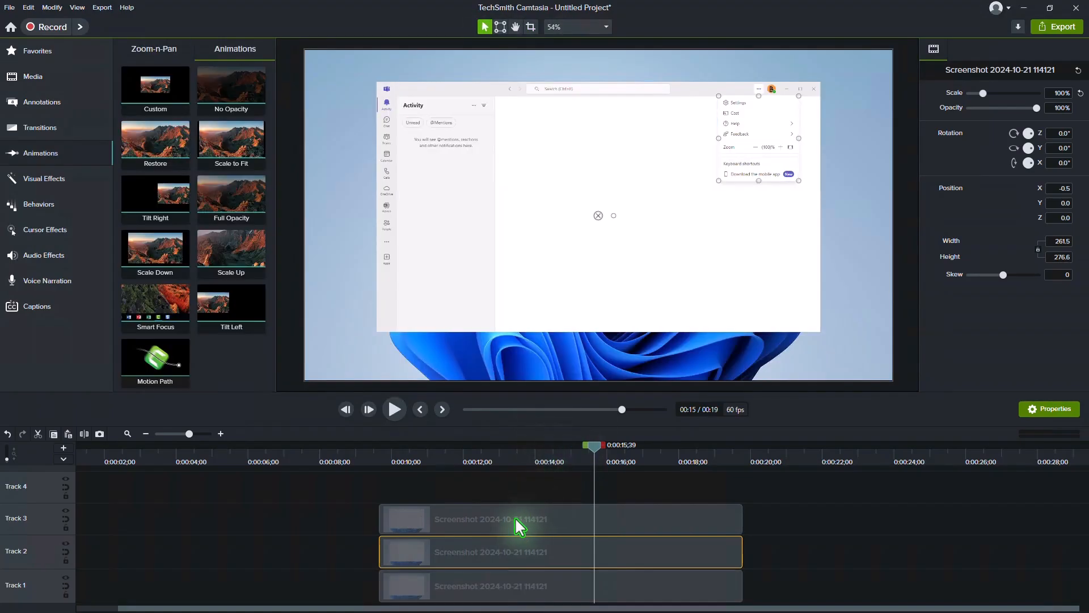
# - Trim both ends of the cropped clips on Tracks 3 and 2 so they run from about 12 to about 18 seconds
pyautogui.click(517, 521)
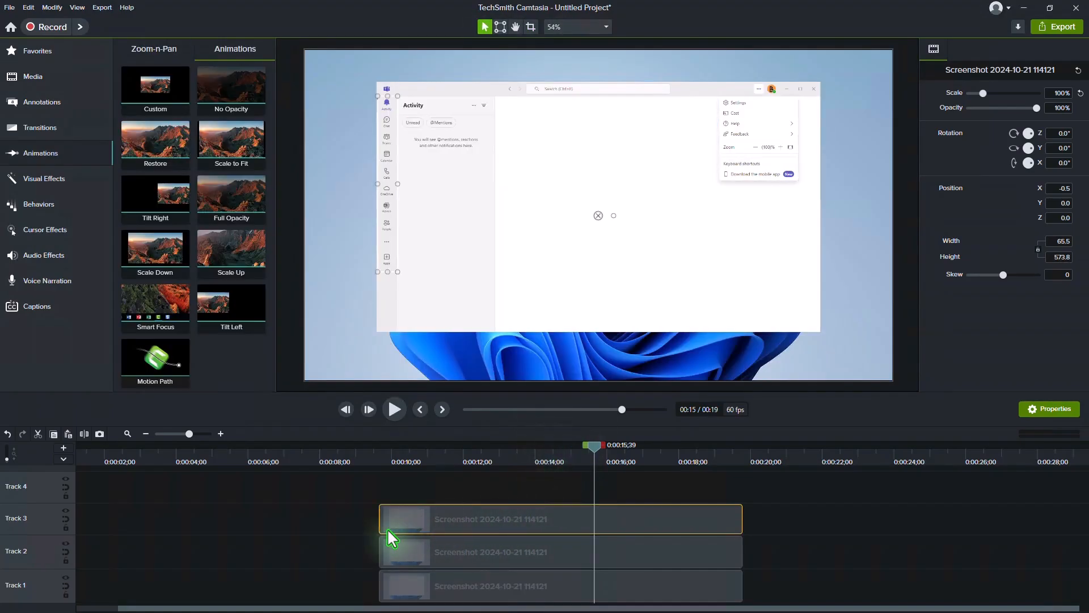
pyautogui.moveTo(448, 514); pyautogui.dragTo(472, 515)
pyautogui.moveTo(379, 549); pyautogui.dragTo(475, 552)
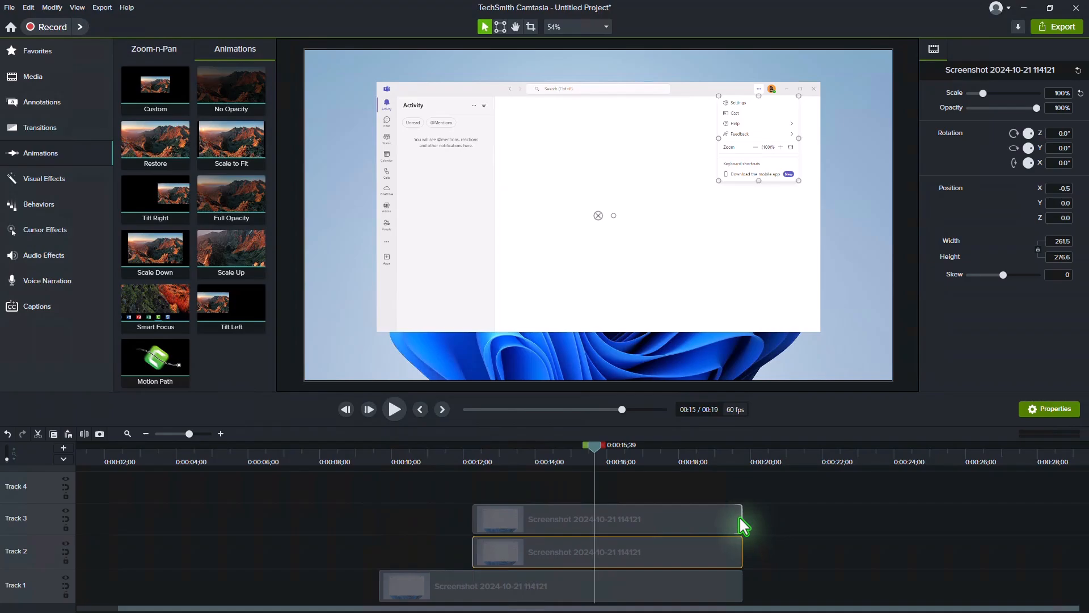
pyautogui.moveTo(741, 519); pyautogui.dragTo(671, 520)
pyautogui.moveTo(740, 550); pyautogui.dragTo(678, 559)
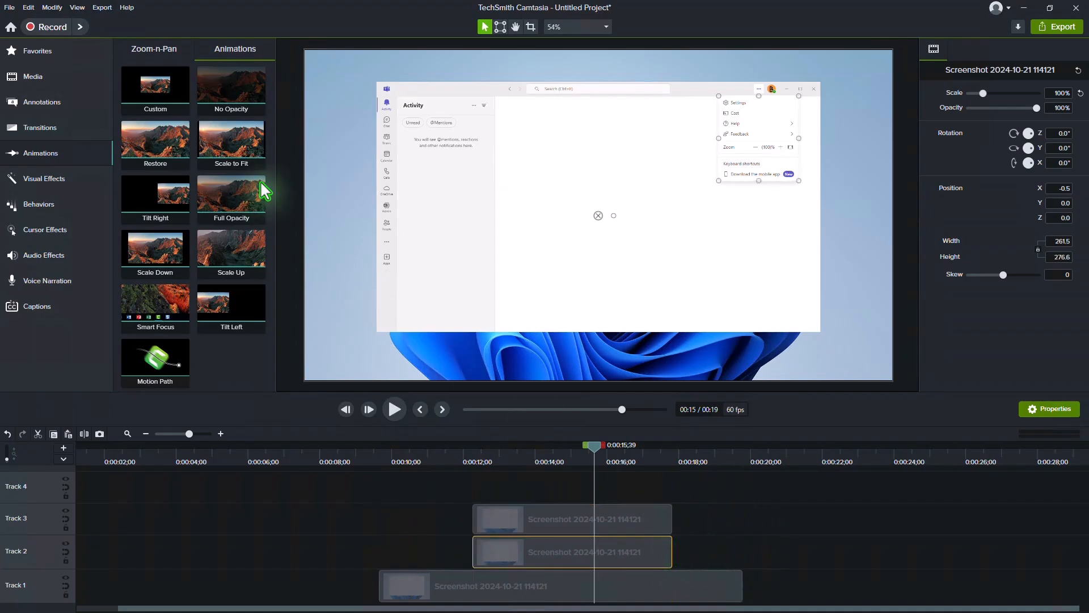
# - Add a Custom animation to the sidebar clip on Track 3, ending at about 0:00:13;34, with scale 160%
pyautogui.moveTo(158, 91); pyautogui.dragTo(518, 520)
pyautogui.click(517, 520)
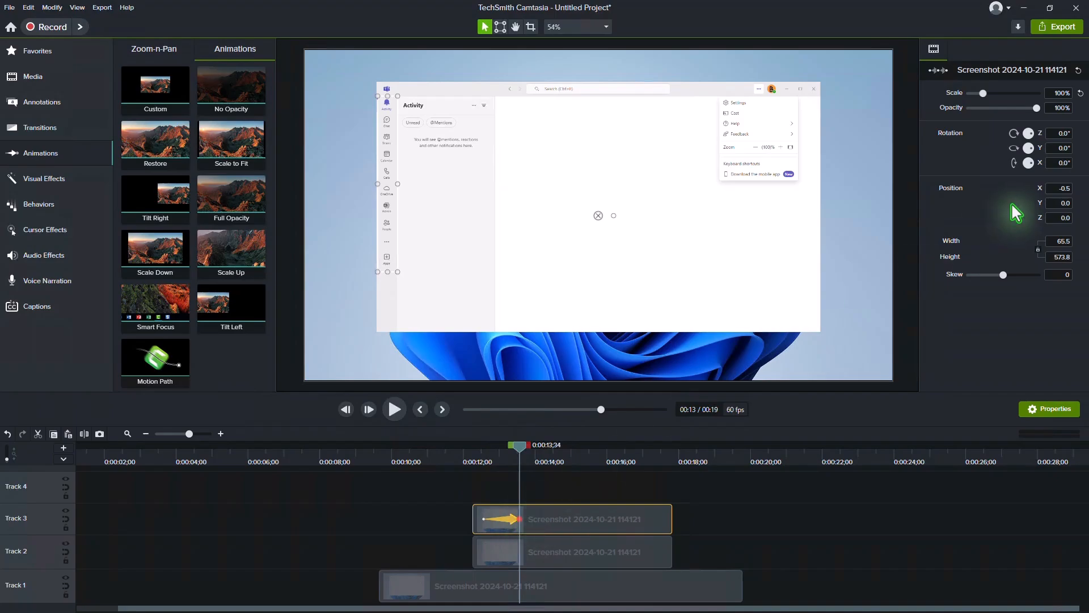
pyautogui.click(1045, 96)
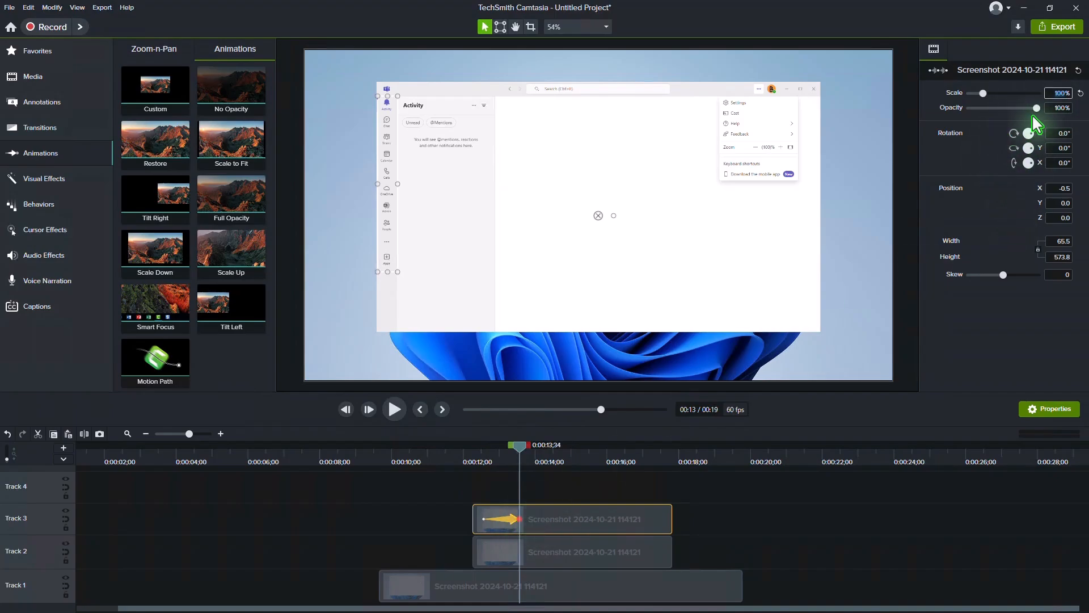
# - Move the enlarged sidebar back over the original sidebar, at about X 397.4, Y -138.4
pyautogui.click(571, 26)
pyautogui.click(555, 67)
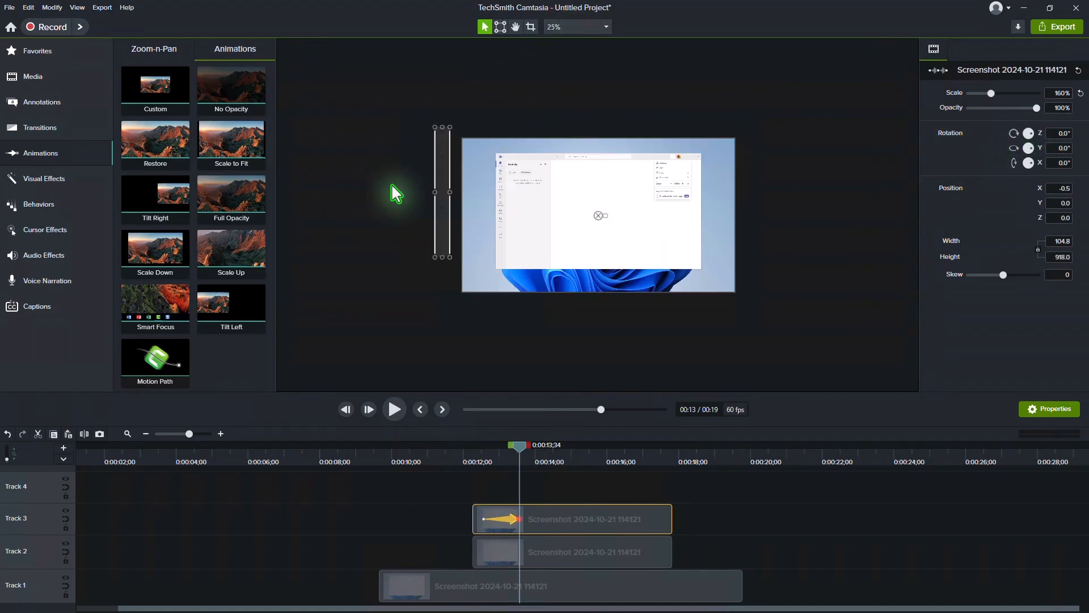
pyautogui.moveTo(438, 206); pyautogui.dragTo(481, 236)
pyautogui.click(570, 25)
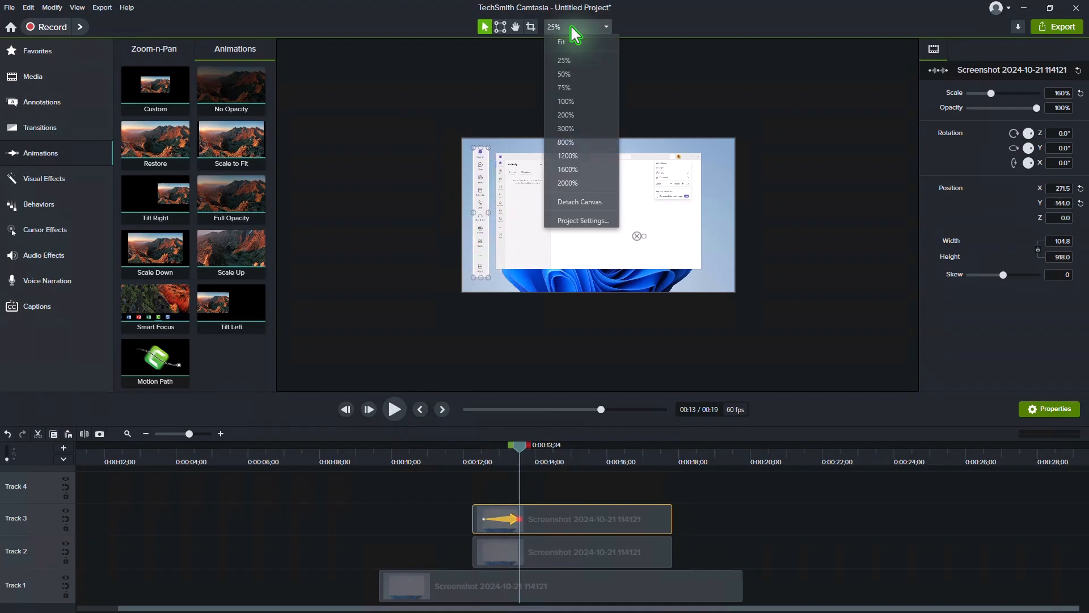
pyautogui.click(570, 40)
pyautogui.moveTo(348, 248); pyautogui.dragTo(388, 249)
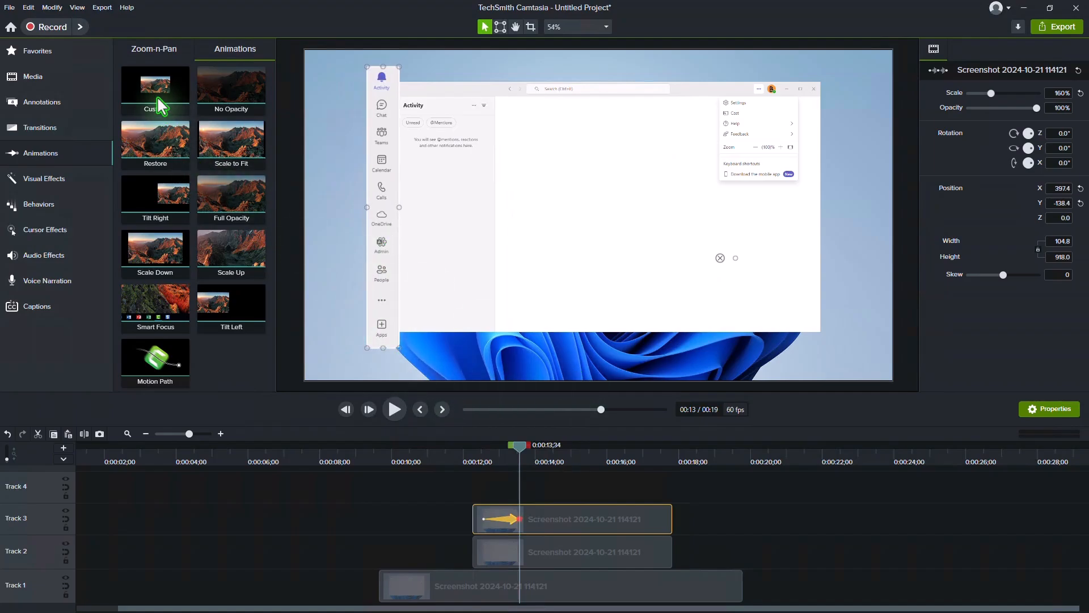
# - Add a Custom animation to the settings menu clip on Track 2, scaling it to 160% at about X -324.6, Y -127.8
pyautogui.moveTo(156, 96); pyautogui.dragTo(515, 550)
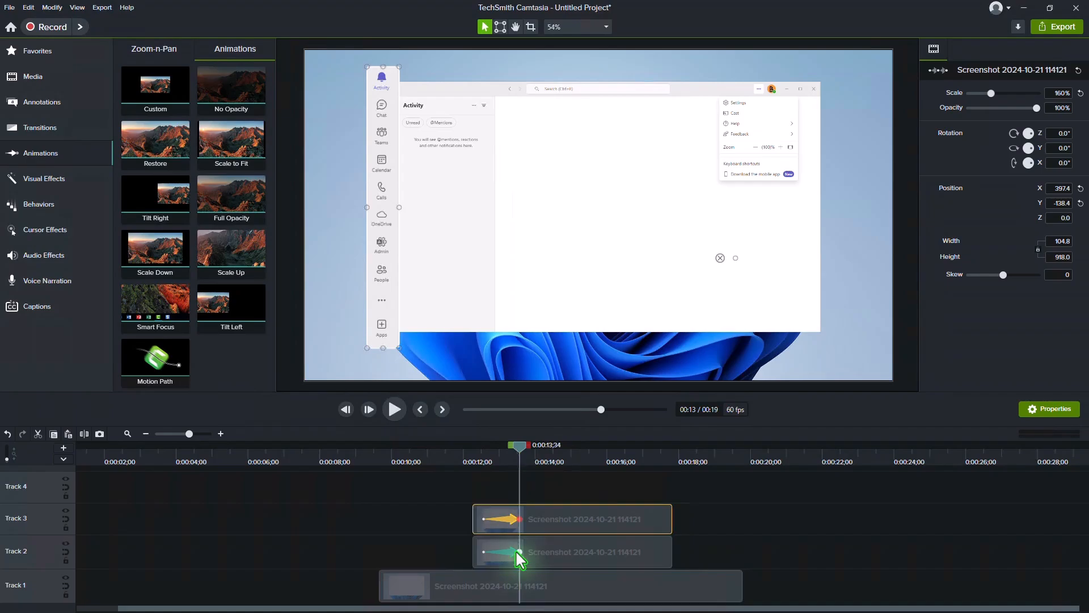
pyautogui.click(518, 551)
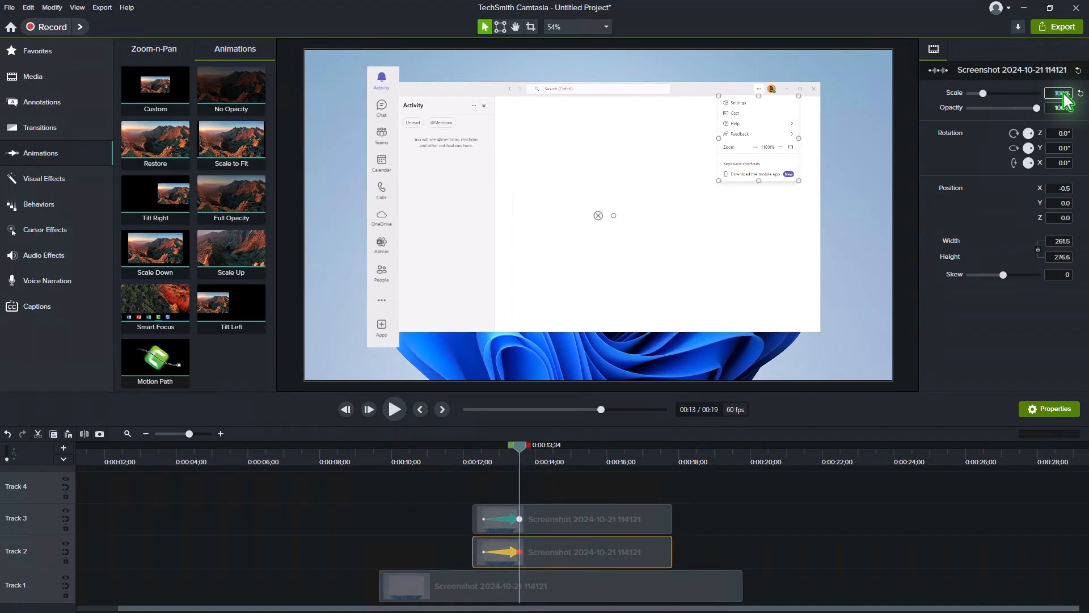
pyautogui.press('Return')
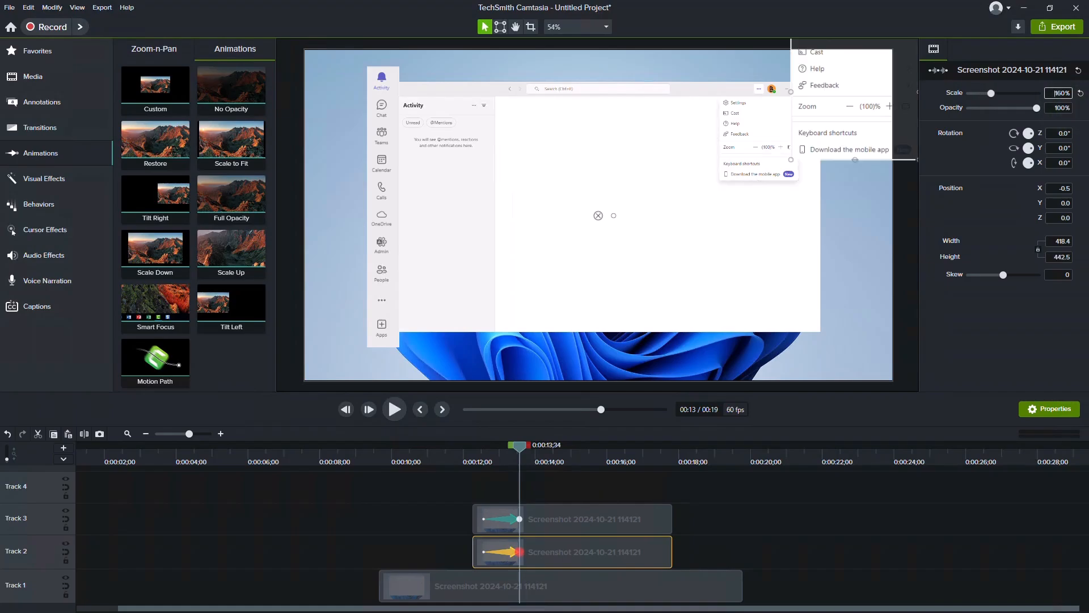
pyautogui.moveTo(862, 128); pyautogui.dragTo(761, 167)
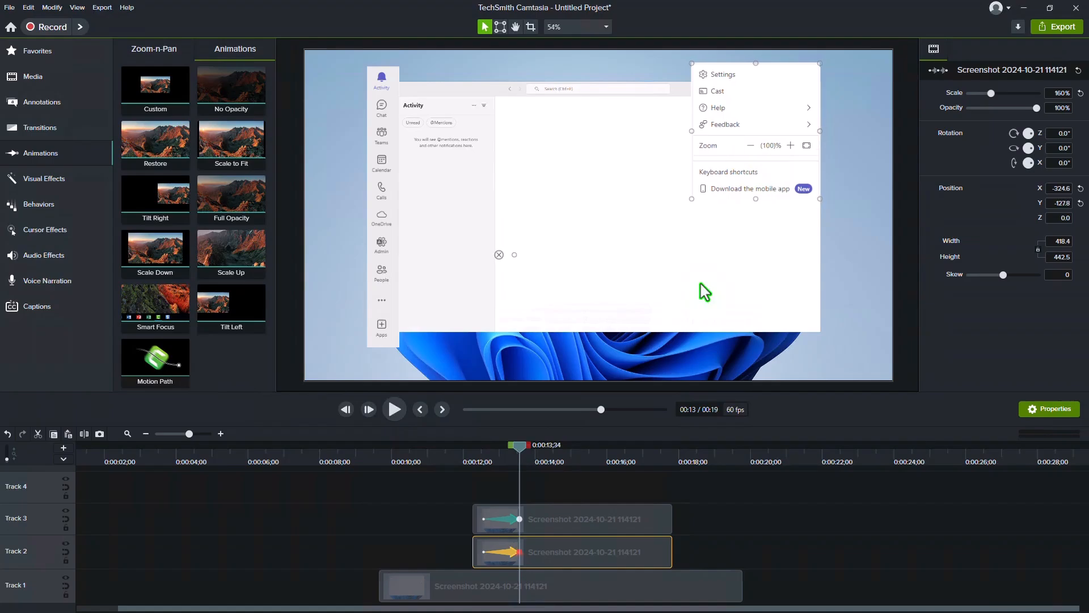
pyautogui.click(606, 491)
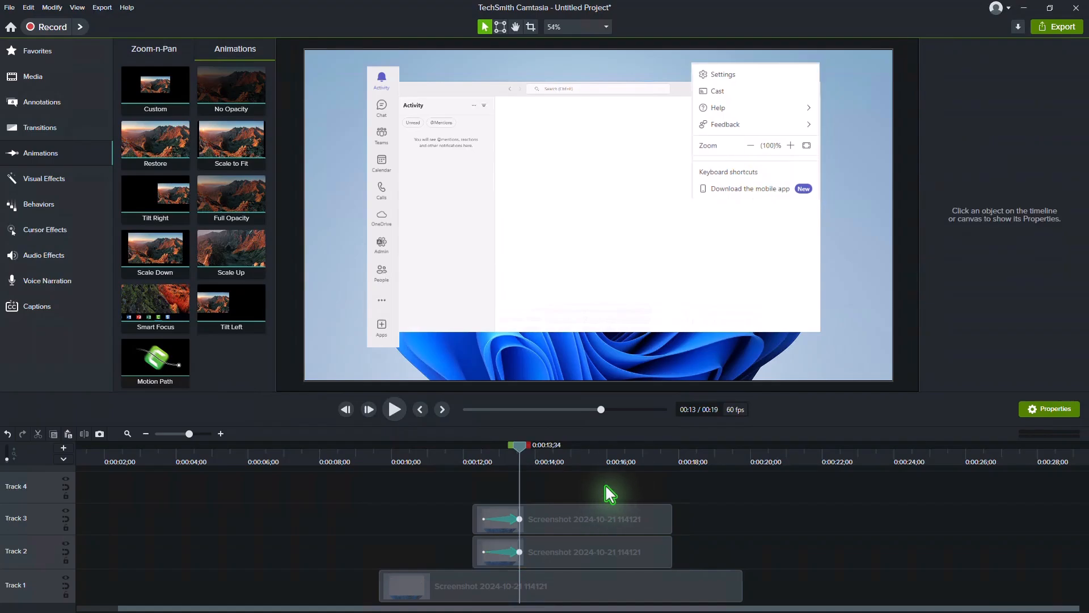
# - Apply a Drop Shadow visual effect to the sidebar clip on Track 3
pyautogui.click(50, 177)
pyautogui.moveTo(234, 274); pyautogui.dragTo(596, 510)
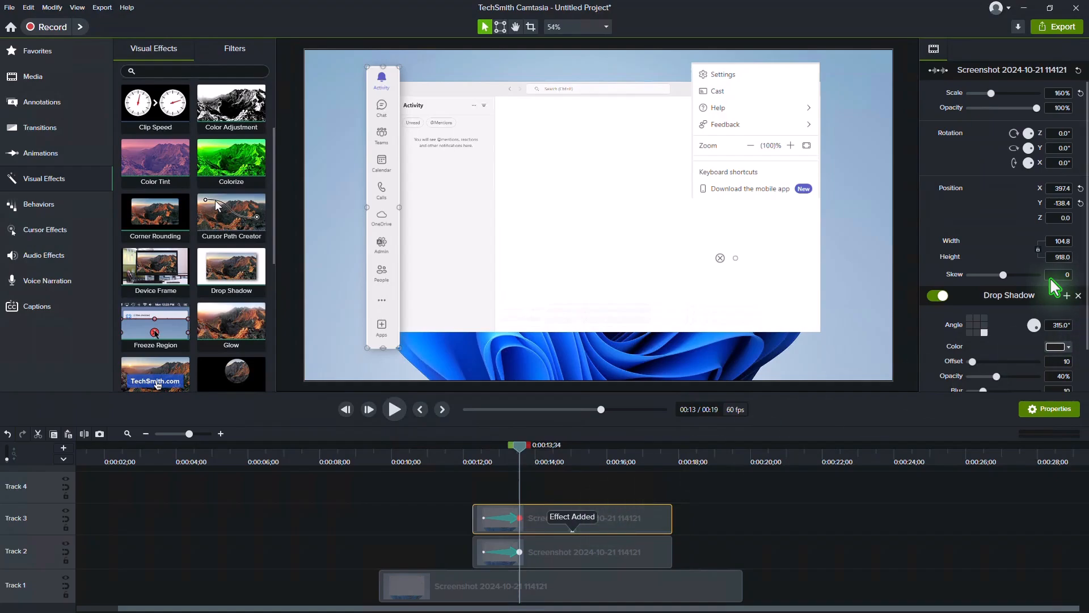
pyautogui.scroll(-2, 1055, 278)
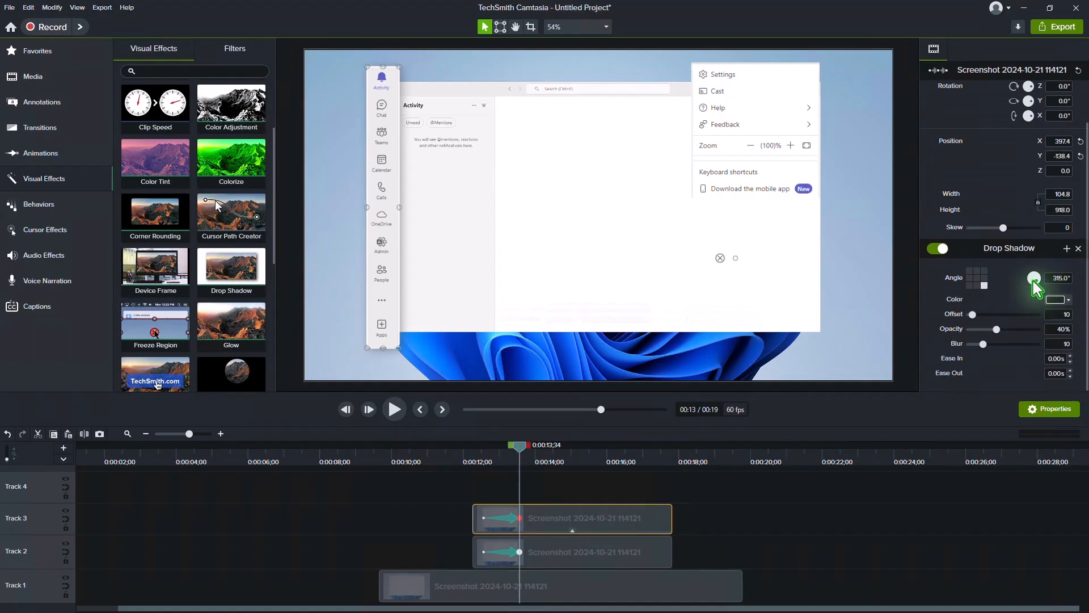
# - Center the sidebar clip's drop shadow with offset 0, and set a crimson color, 51% opacity and blur 13
pyautogui.click(977, 278)
pyautogui.click(1069, 300)
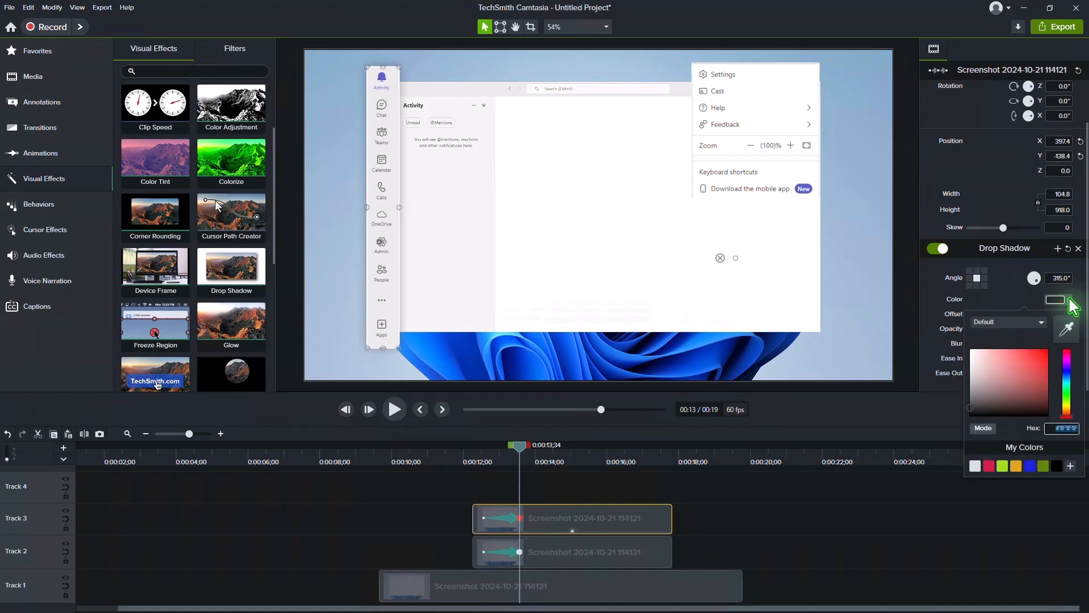
pyautogui.click(989, 465)
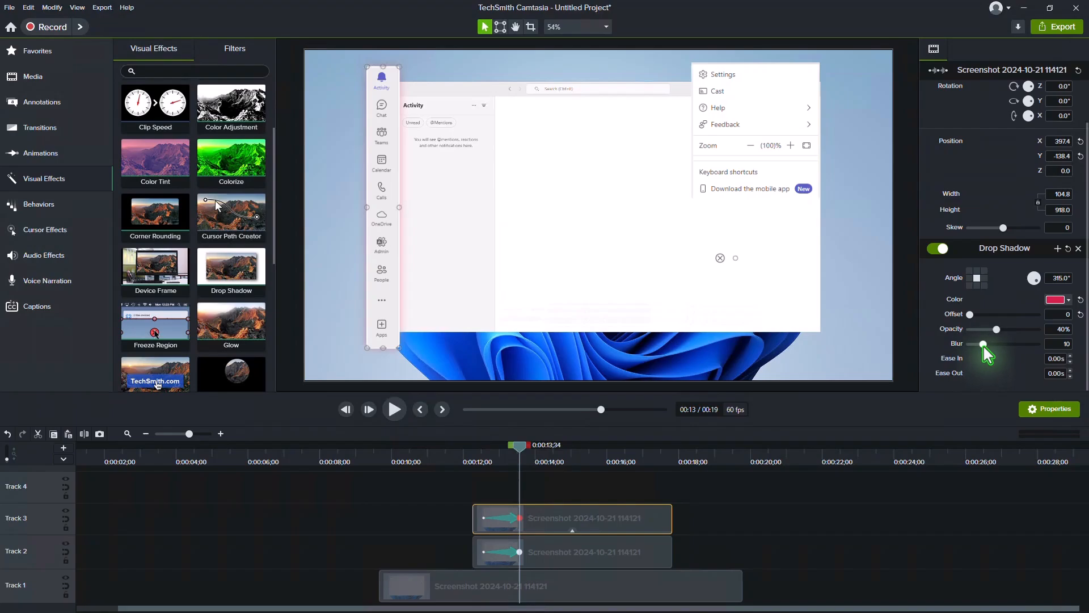
pyautogui.moveTo(983, 345); pyautogui.dragTo(1007, 331)
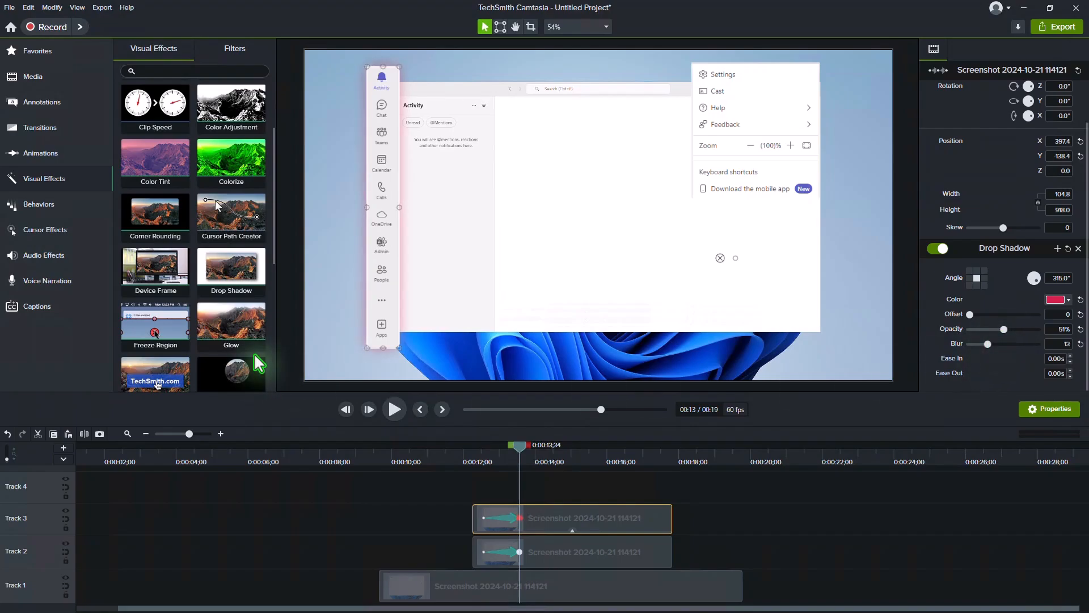
# - Add a Drop Shadow to the settings menu clip on Track 2, centered with offset 0, crimson color, 58% opacity and blur 18
pyautogui.moveTo(238, 271); pyautogui.dragTo(538, 555)
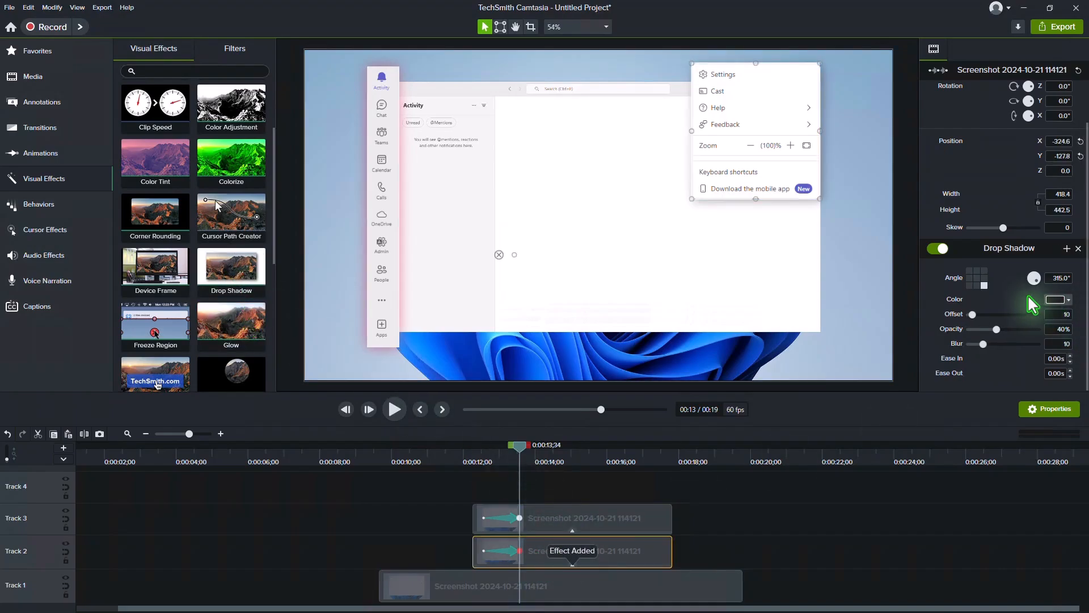
pyautogui.click(1071, 306)
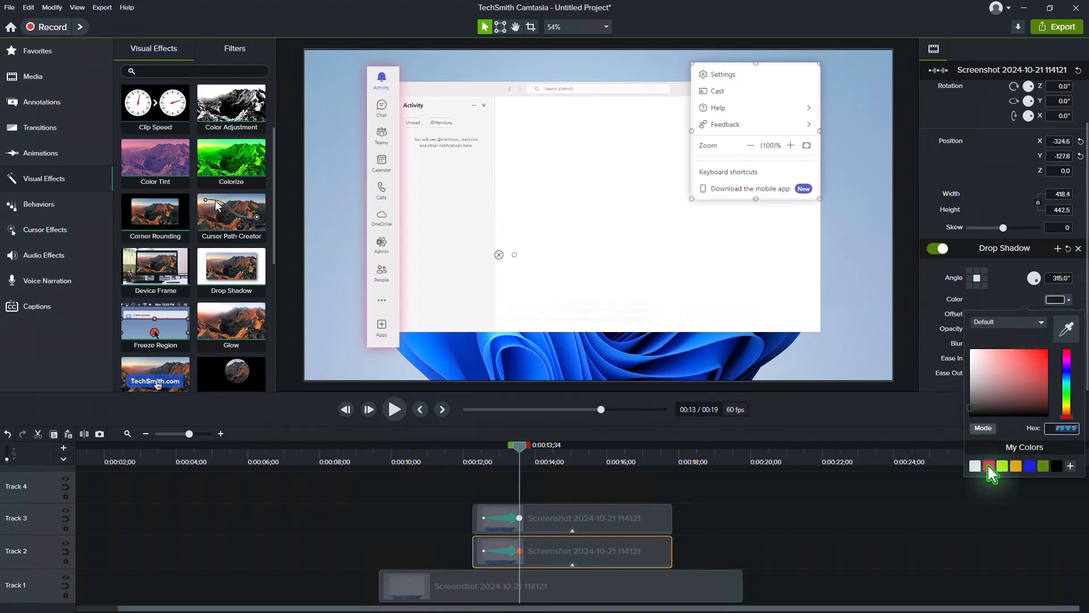
pyautogui.click(988, 464)
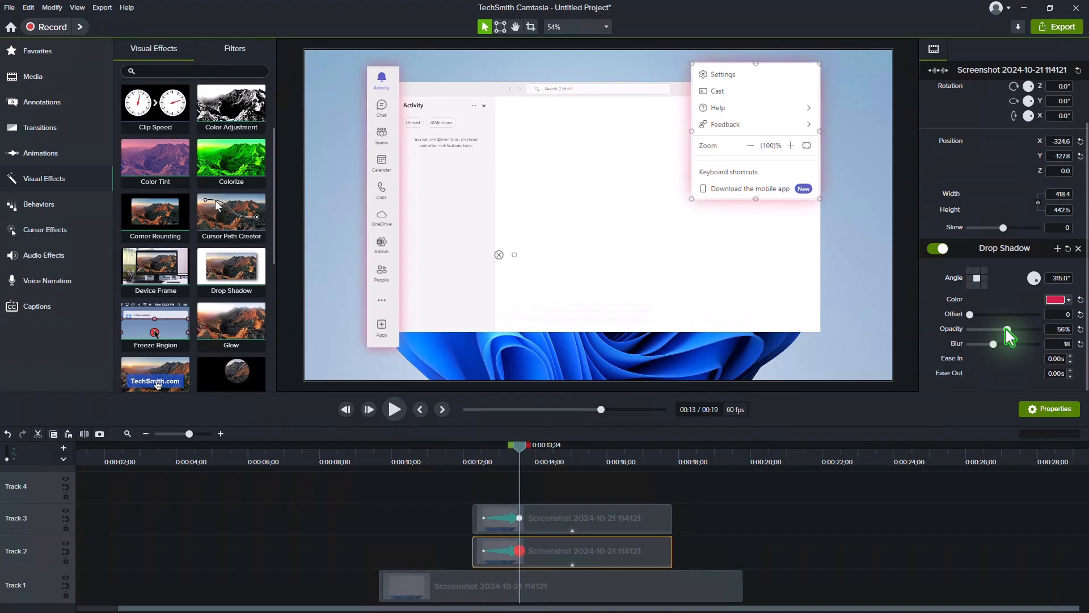
# - Set the sidebar clip's drop shadow offset, opacity and blur to 0 at the start of its scaling animation on Track 3
pyautogui.click(481, 488)
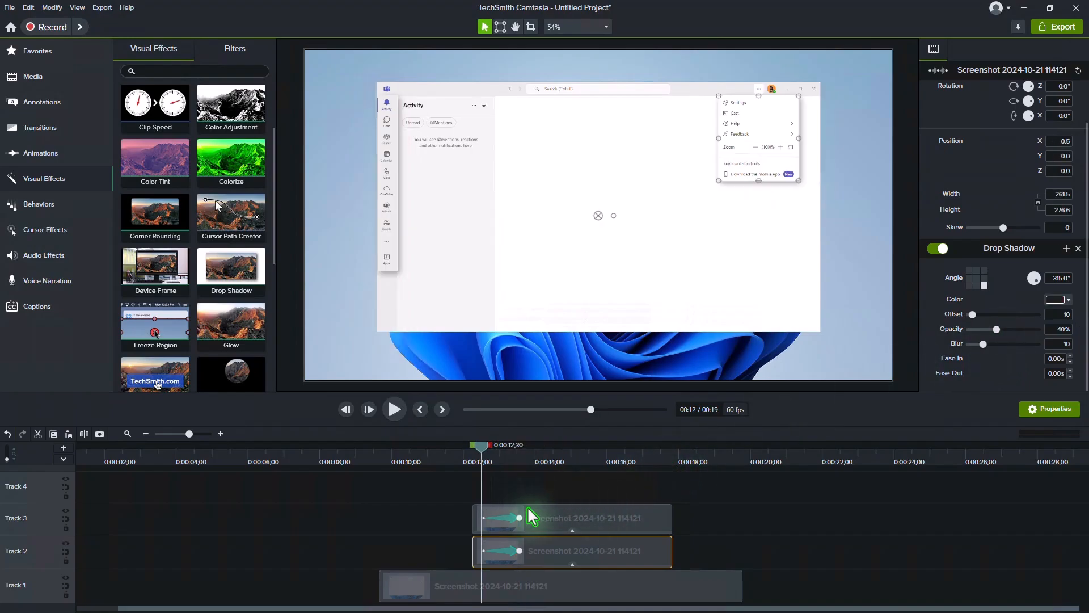
pyautogui.click(517, 518)
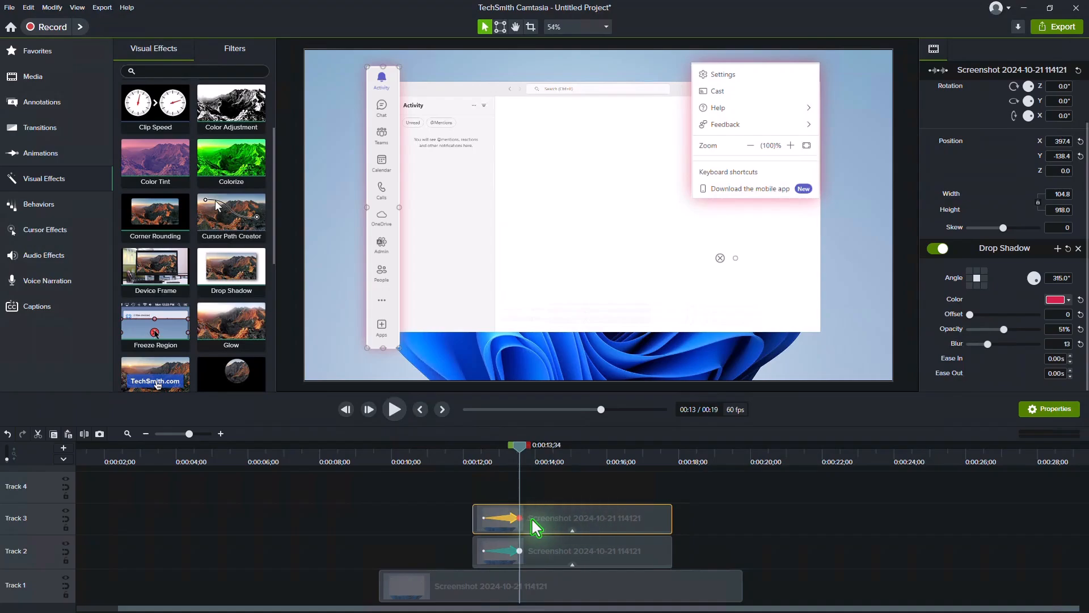
pyautogui.click(484, 519)
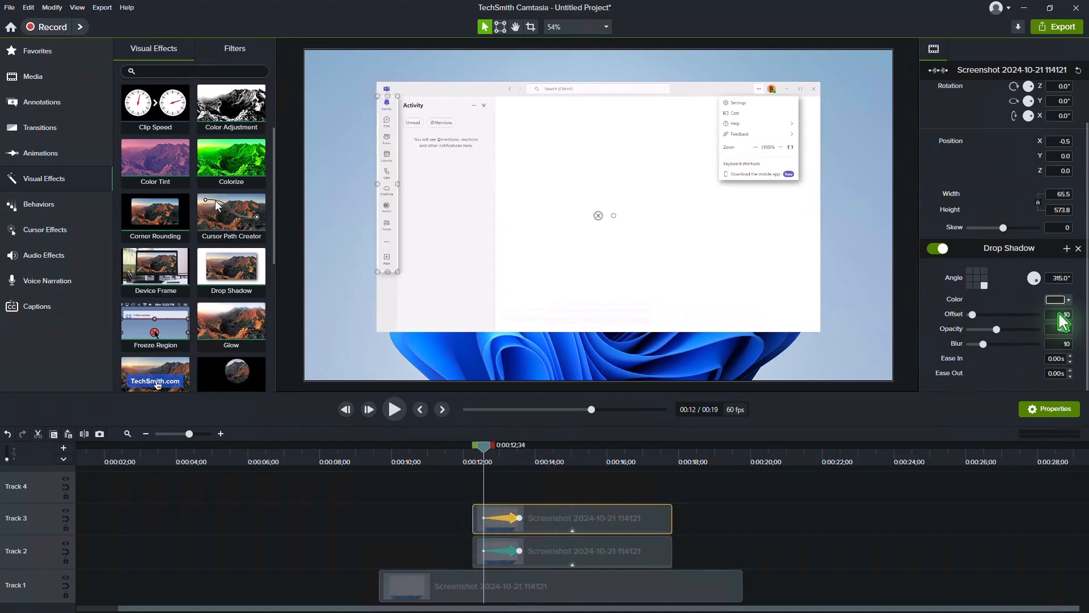
pyautogui.moveTo(972, 314); pyautogui.dragTo(951, 346)
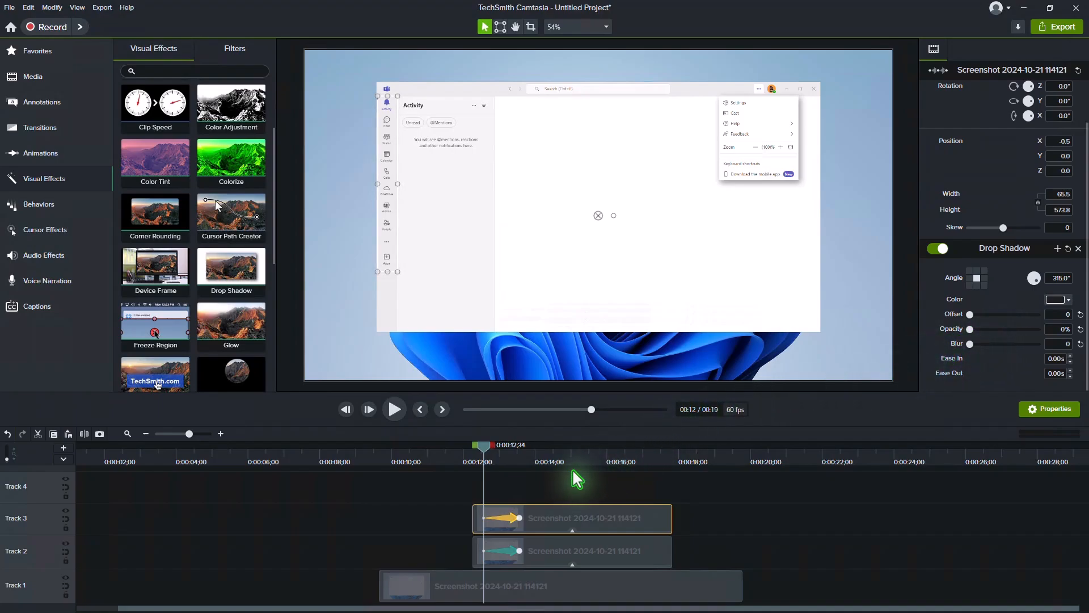
# - Zero the settings menu clip's shadow offset, opacity and blur at its animation start on Track 2, and preview the pop-out
pyautogui.click(485, 553)
pyautogui.moveTo(972, 315)
pyautogui.mouseDown()
pyautogui.moveTo(945, 315)
pyautogui.moveTo(969, 329)
pyautogui.moveTo(963, 345)
pyautogui.mouseUp()
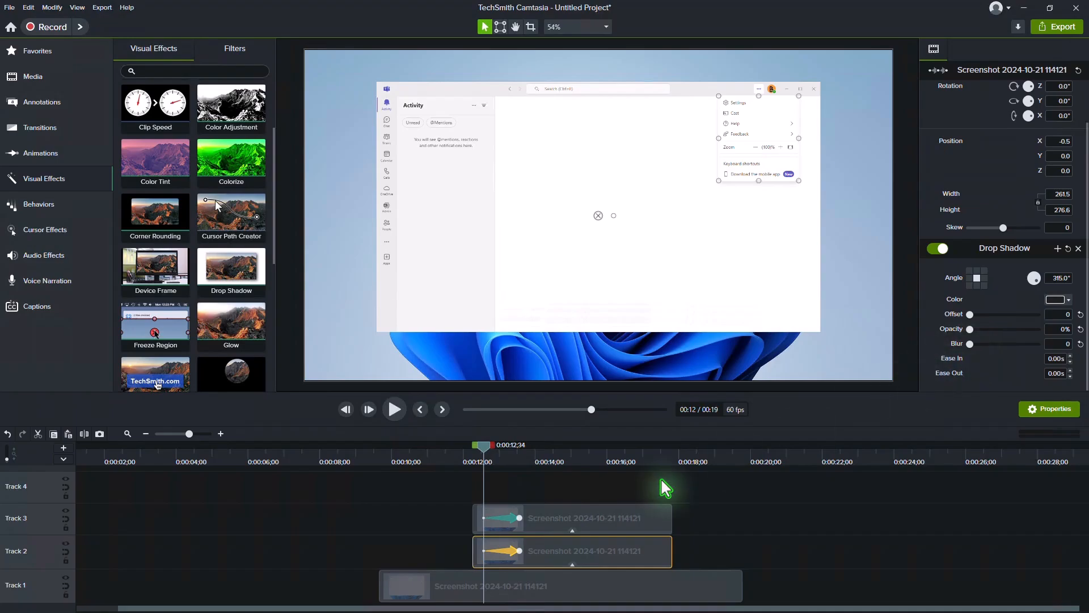
pyautogui.click(466, 456)
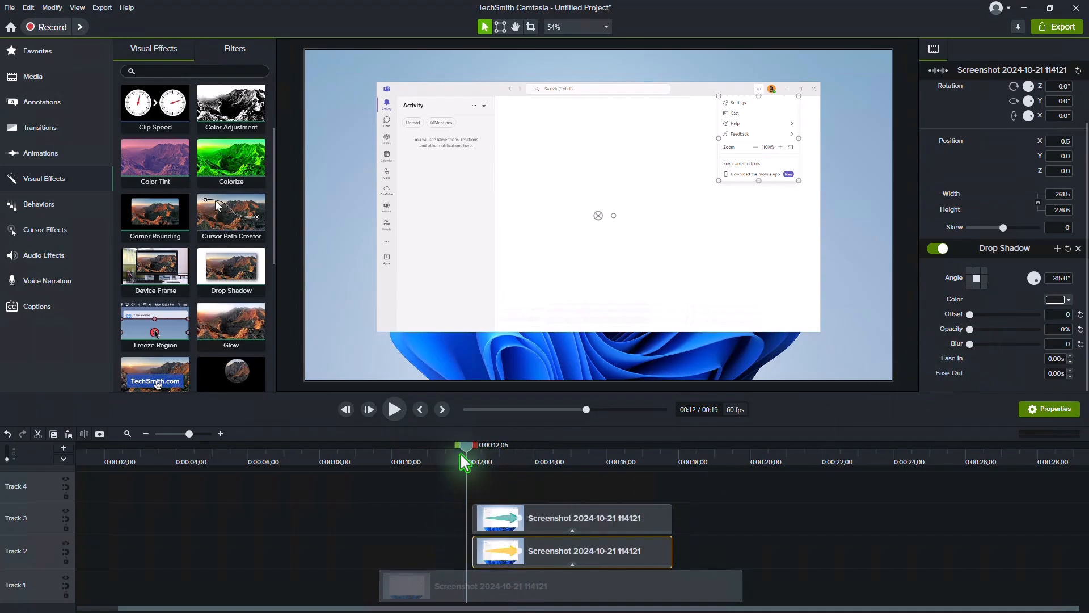
pyautogui.click(396, 411)
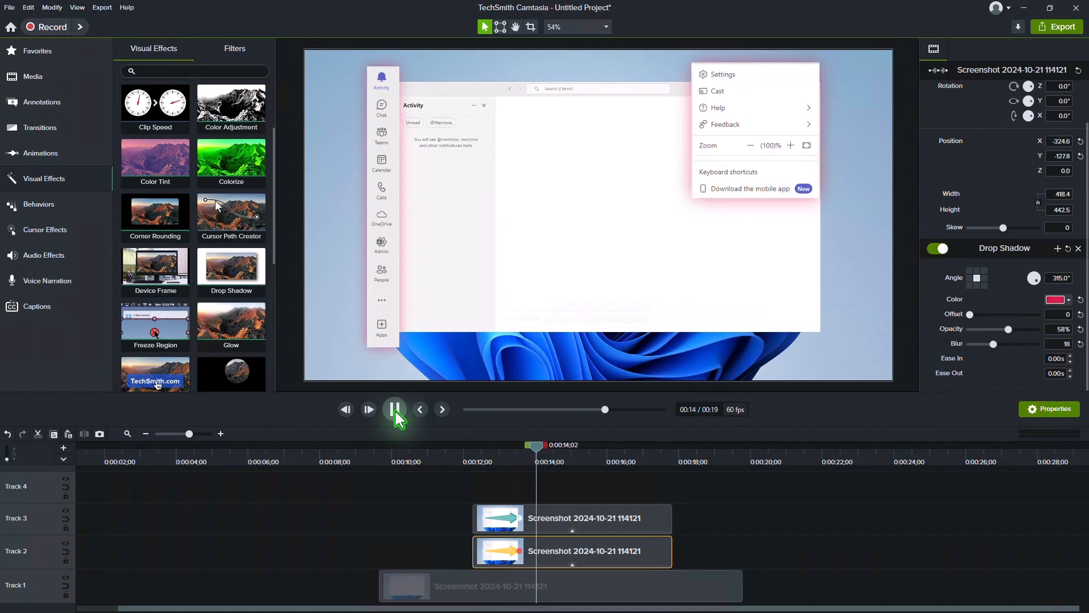
pyautogui.click(395, 410)
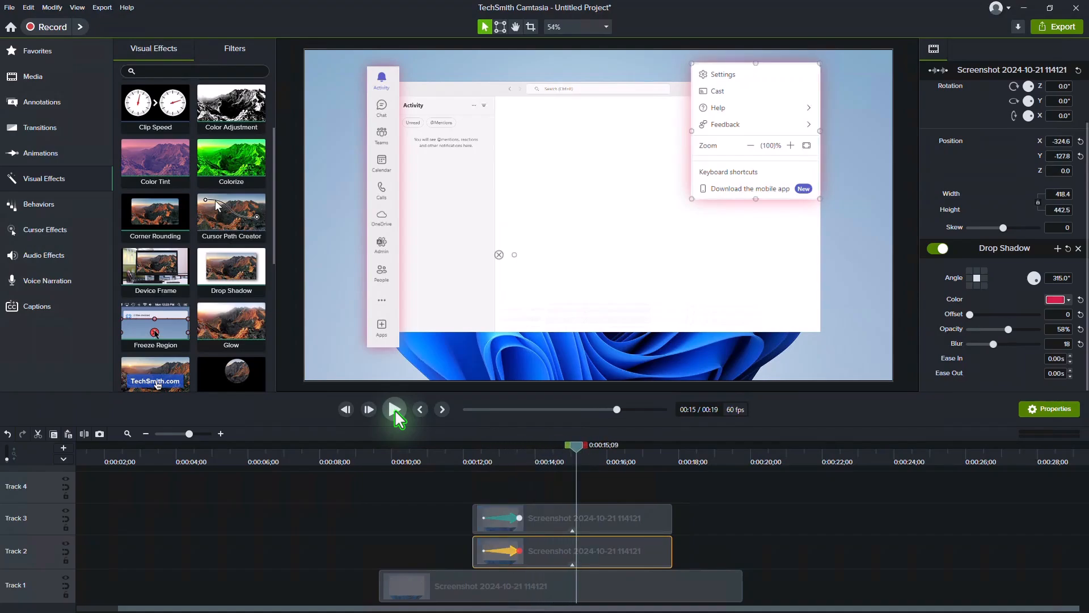
# - Add a Custom animation to the Track 1 screenshot ending at 0:00:13;34 with 69% opacity, and preview the dimmed background
pyautogui.click(51, 152)
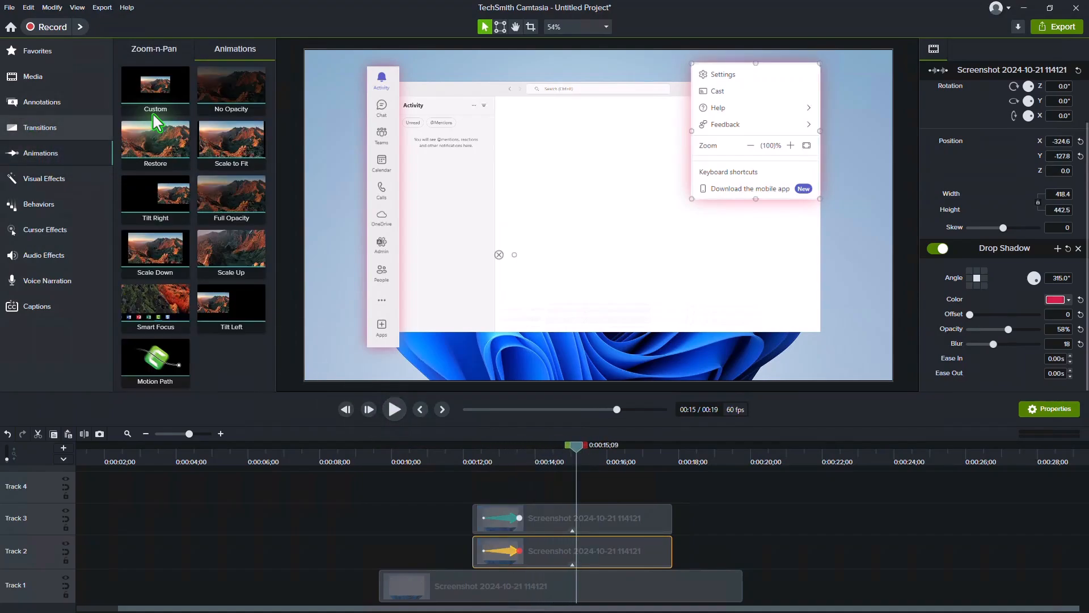
pyautogui.moveTo(155, 116); pyautogui.dragTo(507, 587)
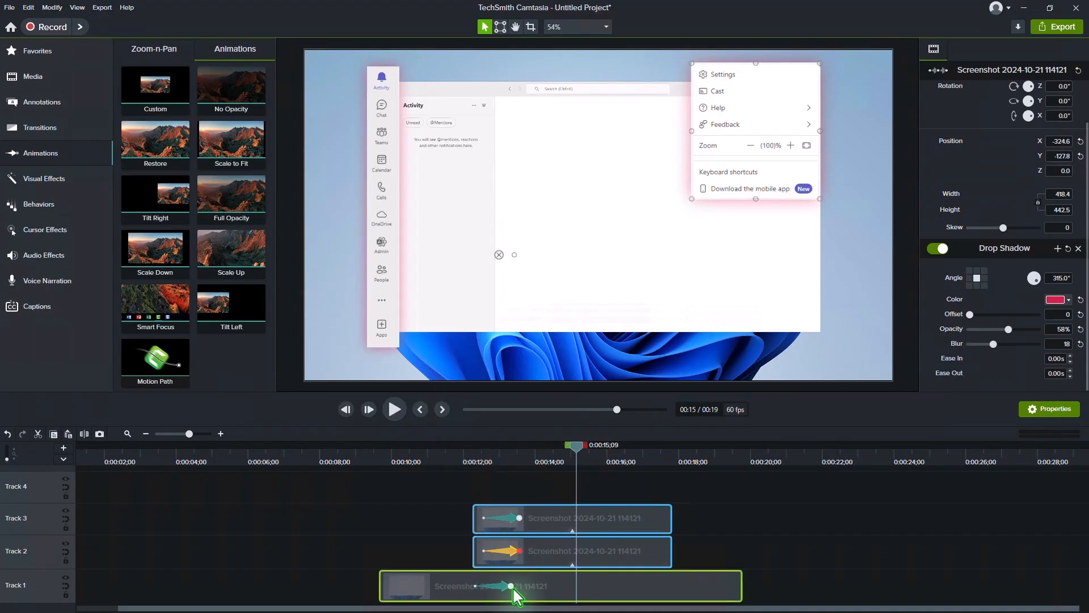
pyautogui.click(518, 588)
pyautogui.click(519, 588)
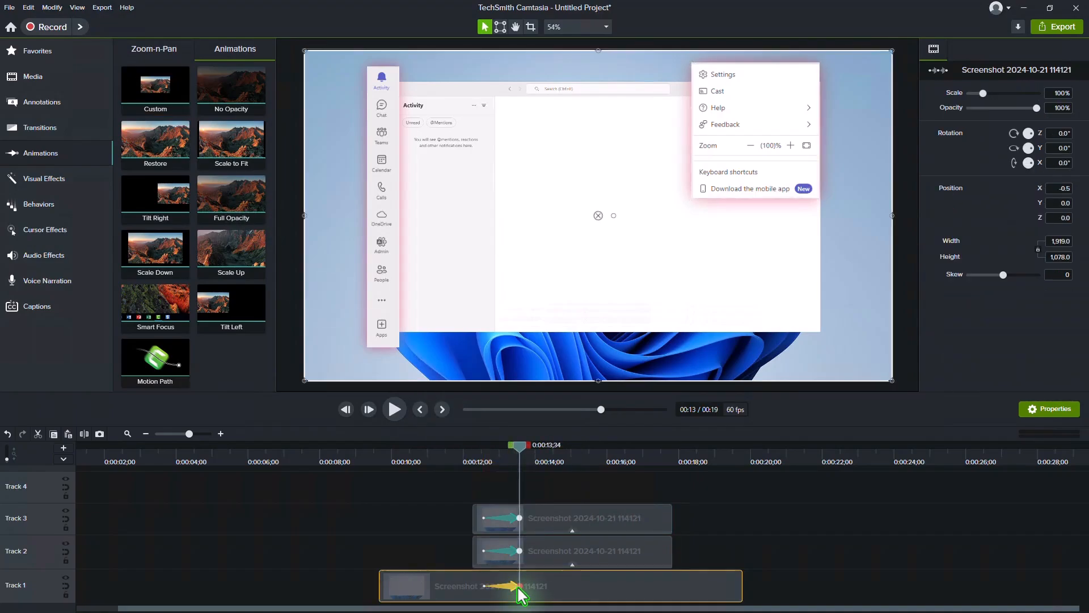
pyautogui.moveTo(1032, 109); pyautogui.dragTo(1017, 110)
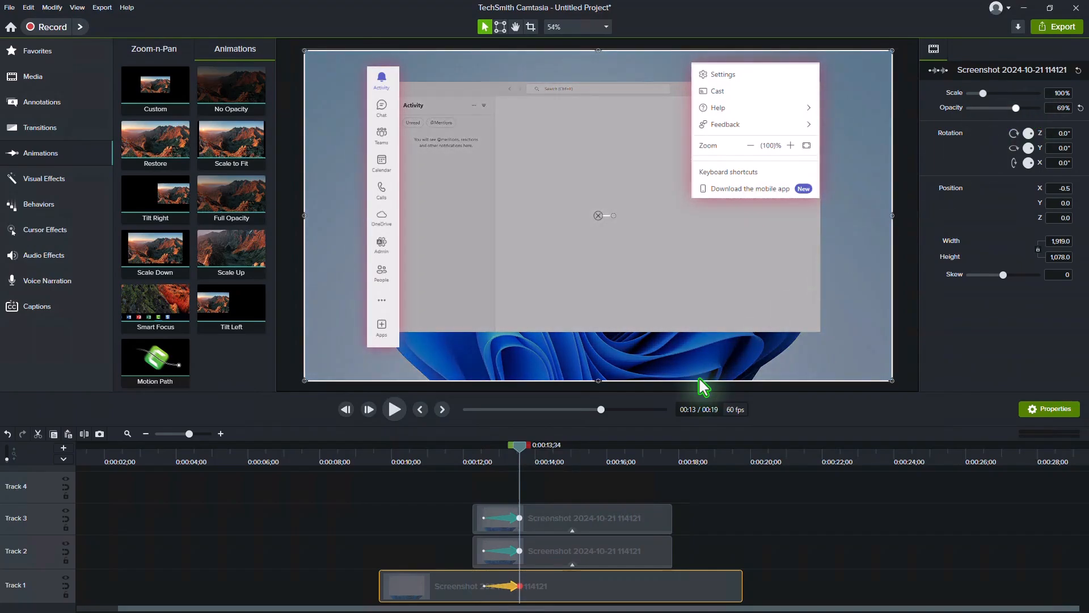
pyautogui.click(464, 463)
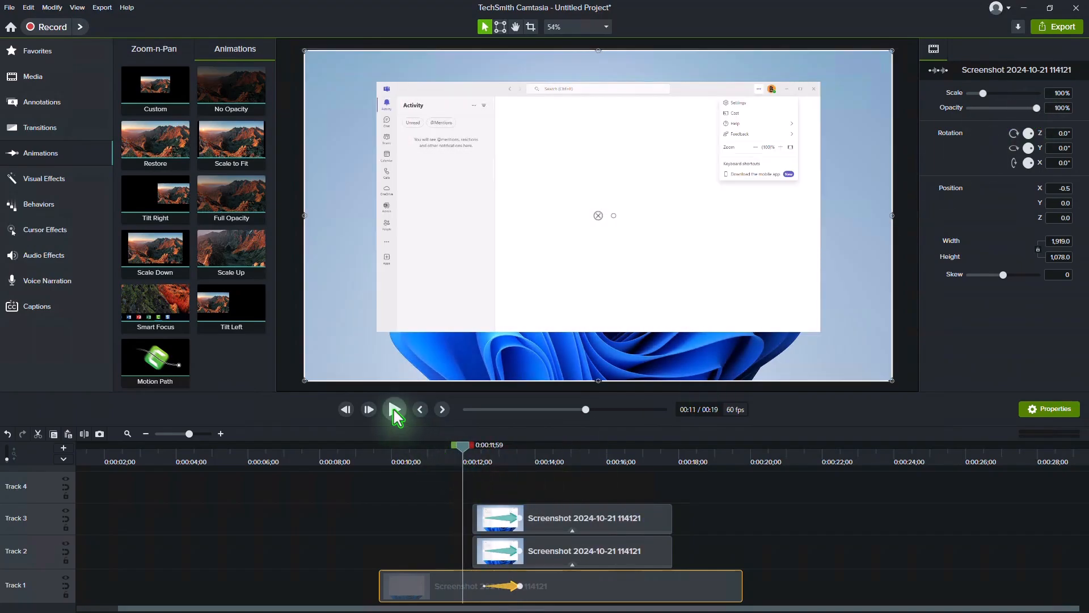
pyautogui.click(394, 409)
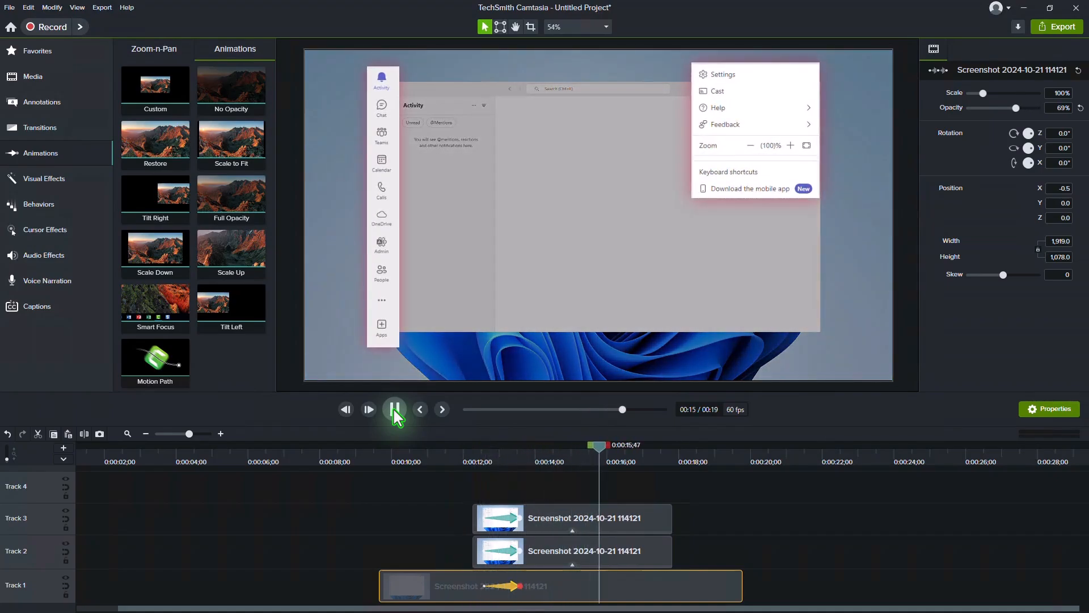
pyautogui.click(396, 410)
# - Add a Restore animation at the end of the Track 3 sidebar clip, with scale 100% and its position reset
pyautogui.moveTo(180, 141); pyautogui.dragTo(636, 524)
pyautogui.click(630, 519)
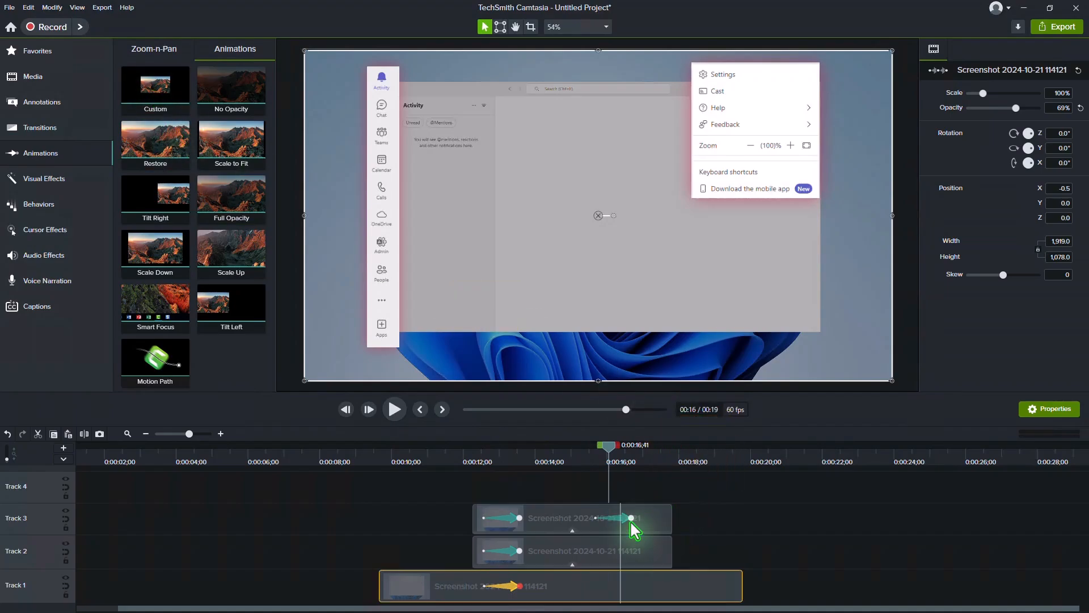
pyautogui.moveTo(622, 518); pyautogui.dragTo(671, 521)
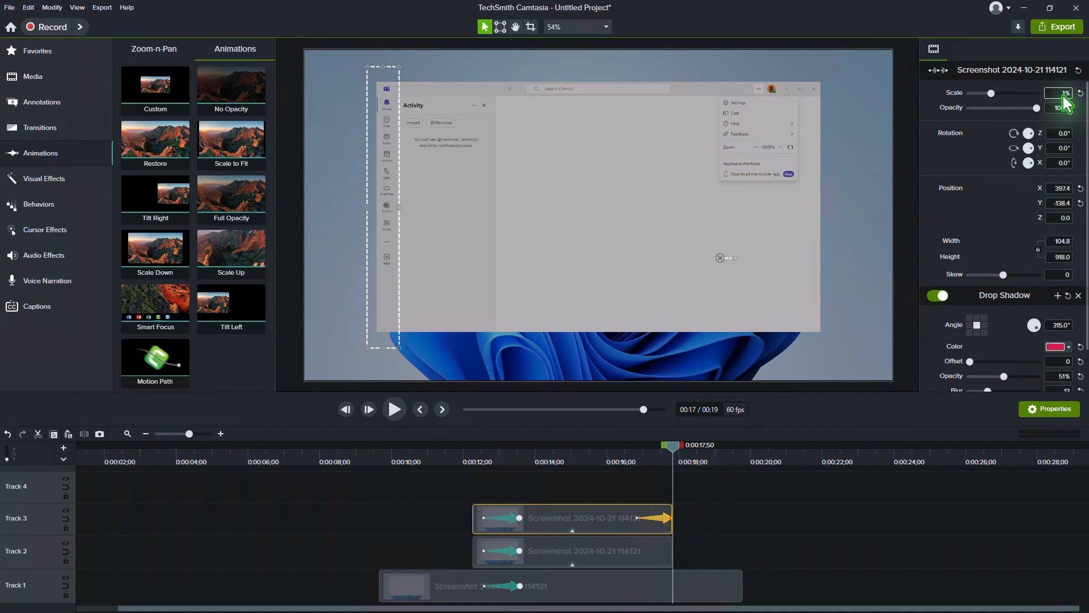
pyautogui.write('00')
pyautogui.click(1081, 188)
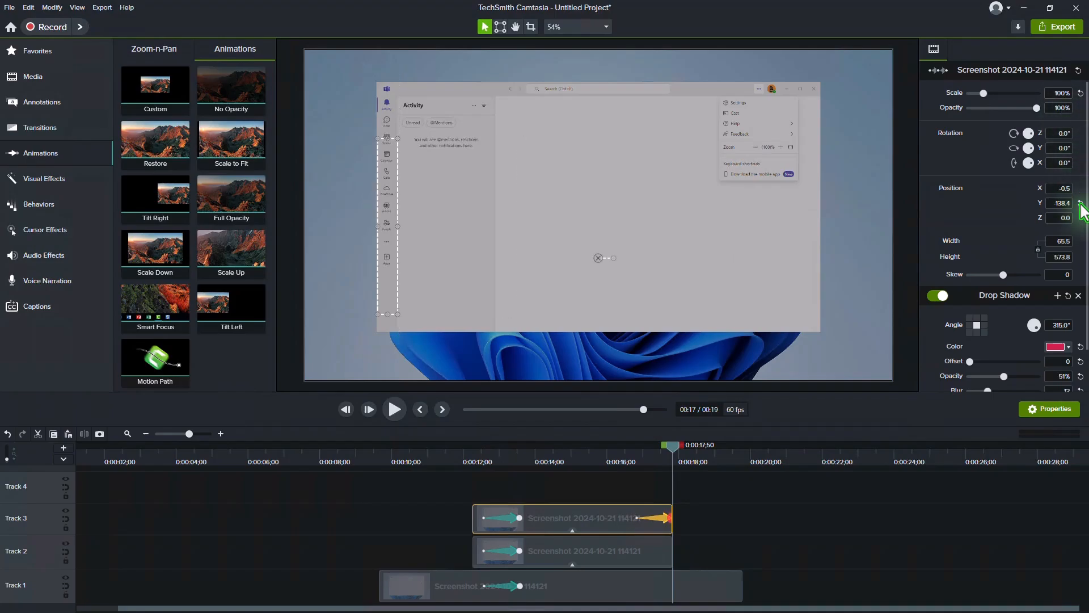
# - Add a Restore animation at the end of the Track 2 settings menu clip, with scale 100% and its X and Y position reset
pyautogui.moveTo(170, 141); pyautogui.dragTo(673, 557)
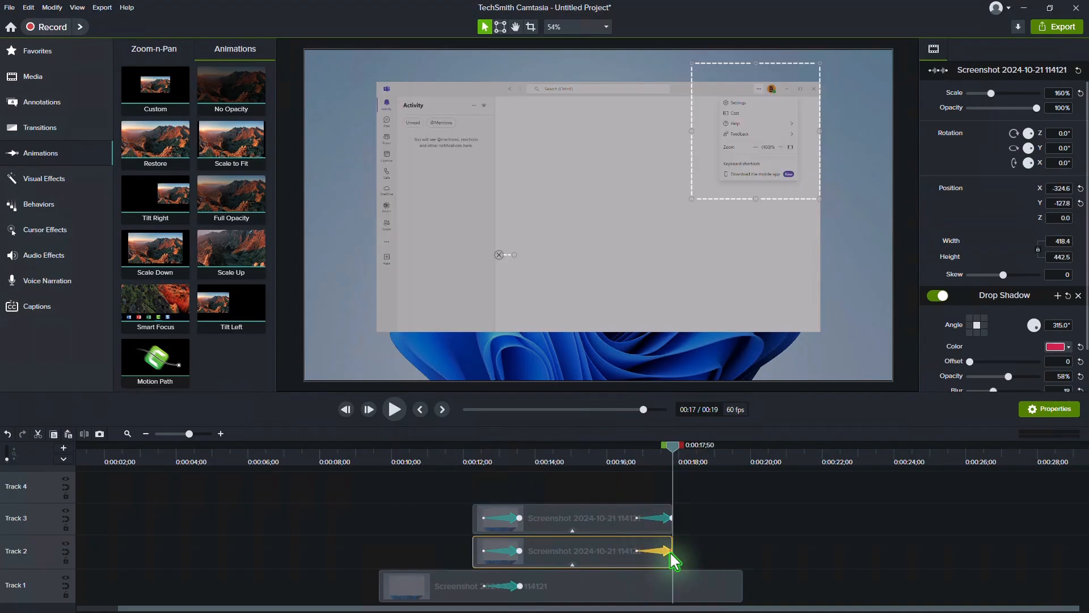
pyautogui.click(1062, 95)
pyautogui.write('100')
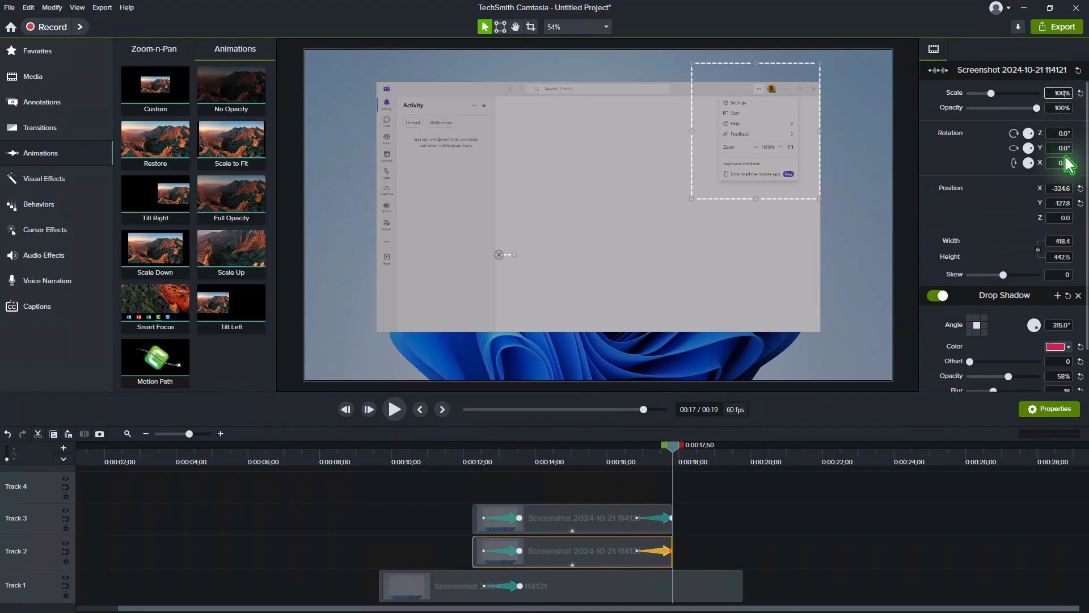
pyautogui.click(1080, 188)
pyautogui.click(1081, 203)
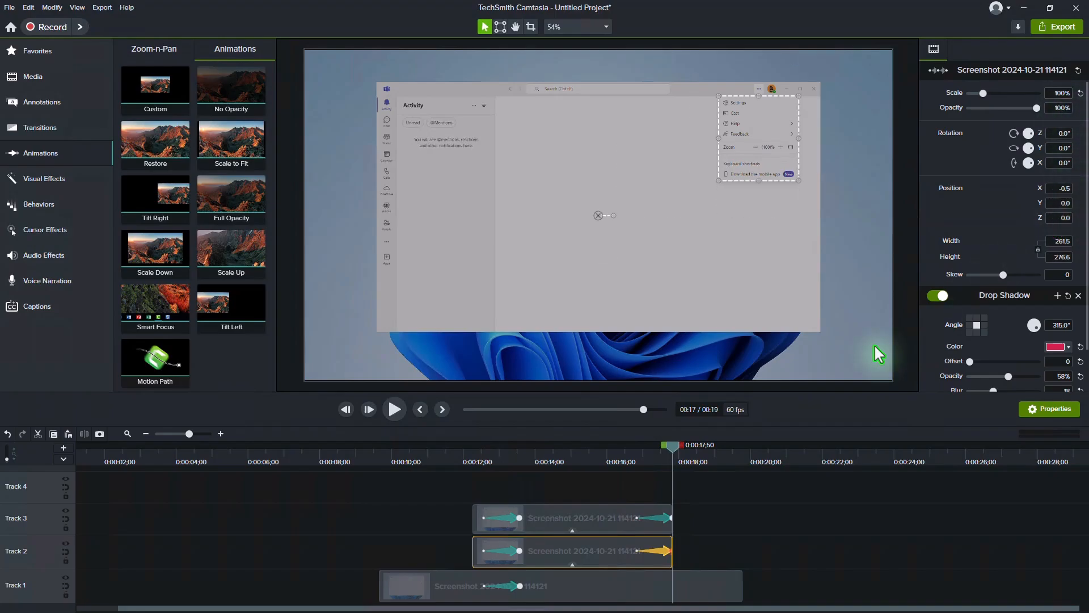
# - Add a Restore animation to the Track 1 screenshot ending at 0:00:17;50 with 100% opacity, and play back the whole sequence
pyautogui.moveTo(187, 136); pyautogui.dragTo(672, 588)
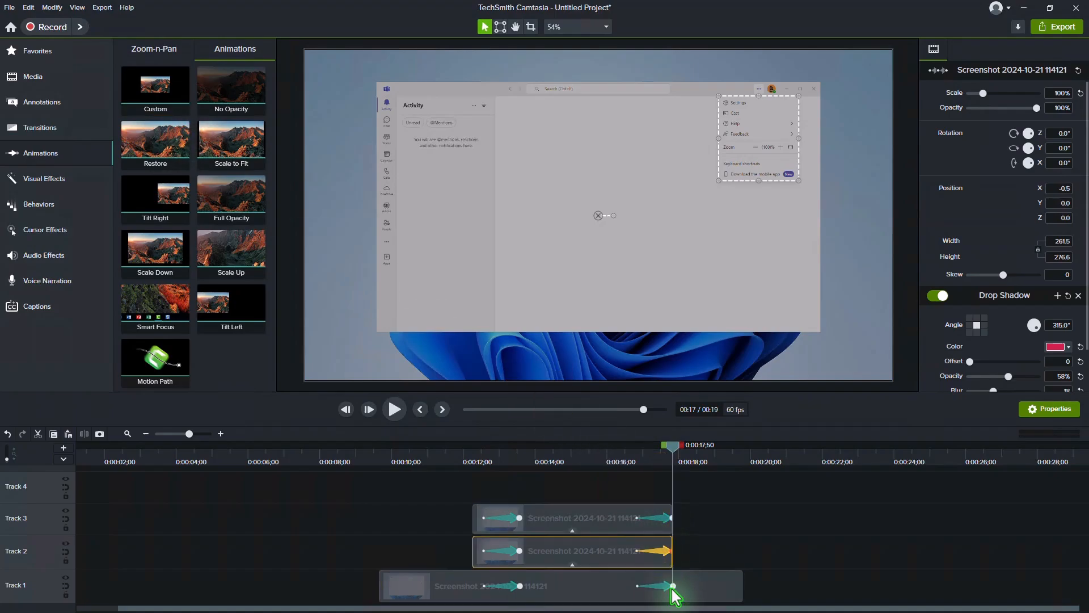
pyautogui.click(673, 587)
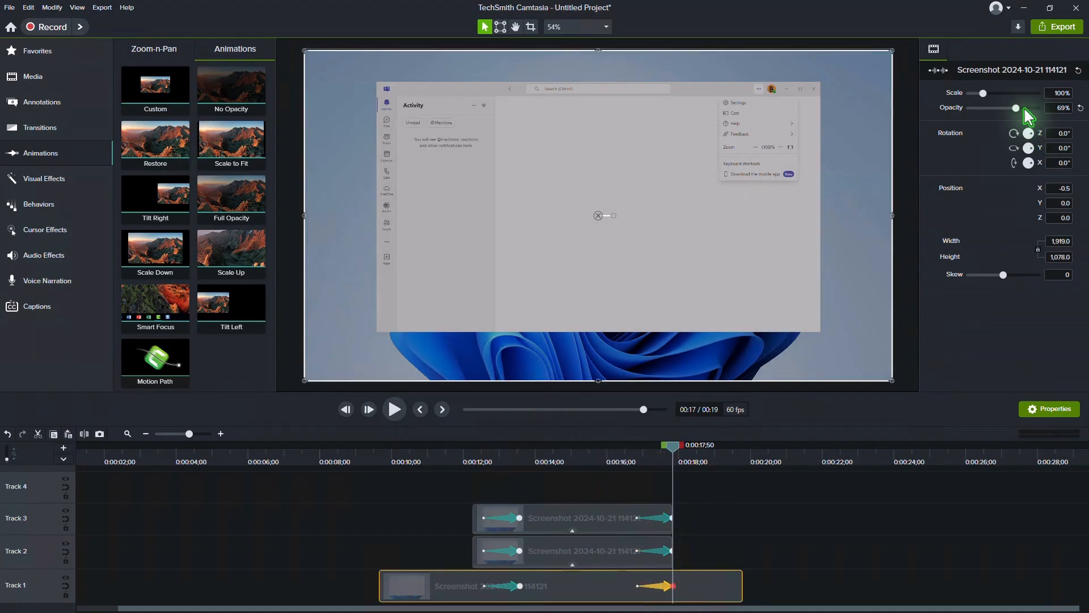
pyautogui.moveTo(1023, 108); pyautogui.dragTo(1051, 111)
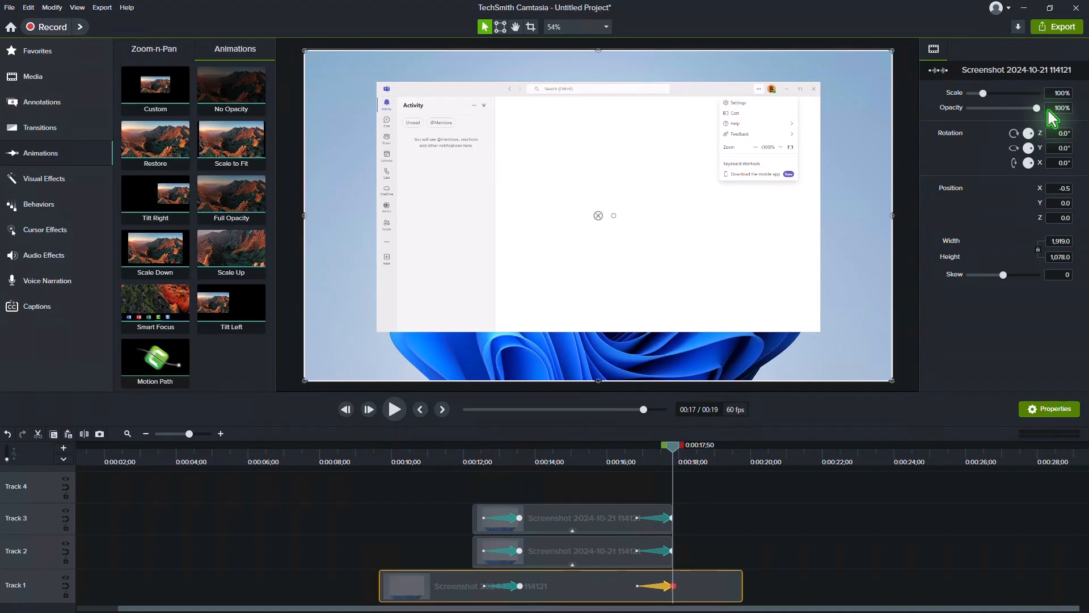
pyautogui.click(440, 454)
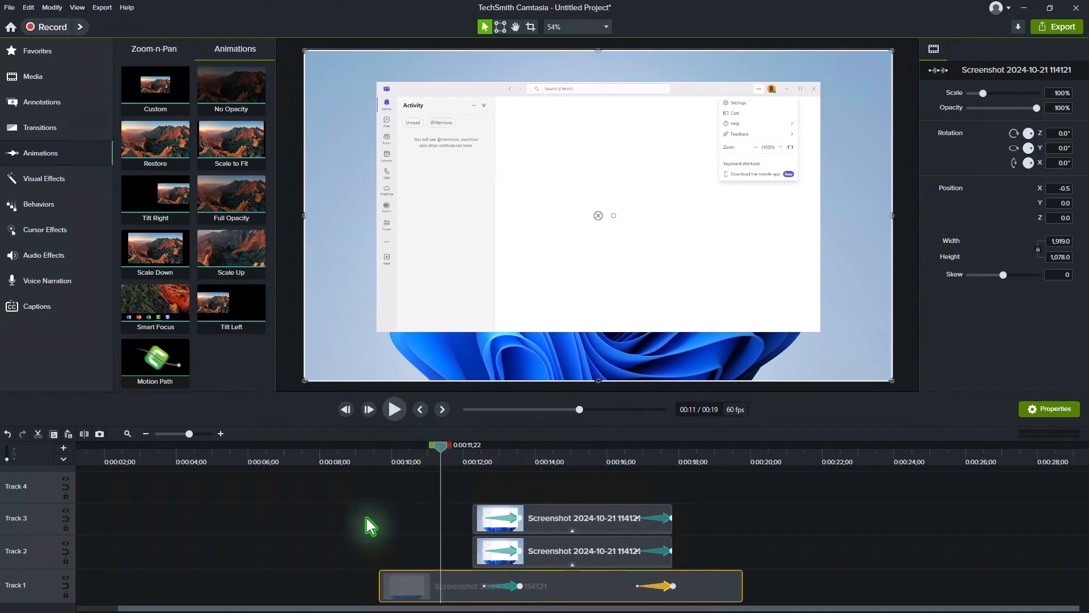
pyautogui.press('space')
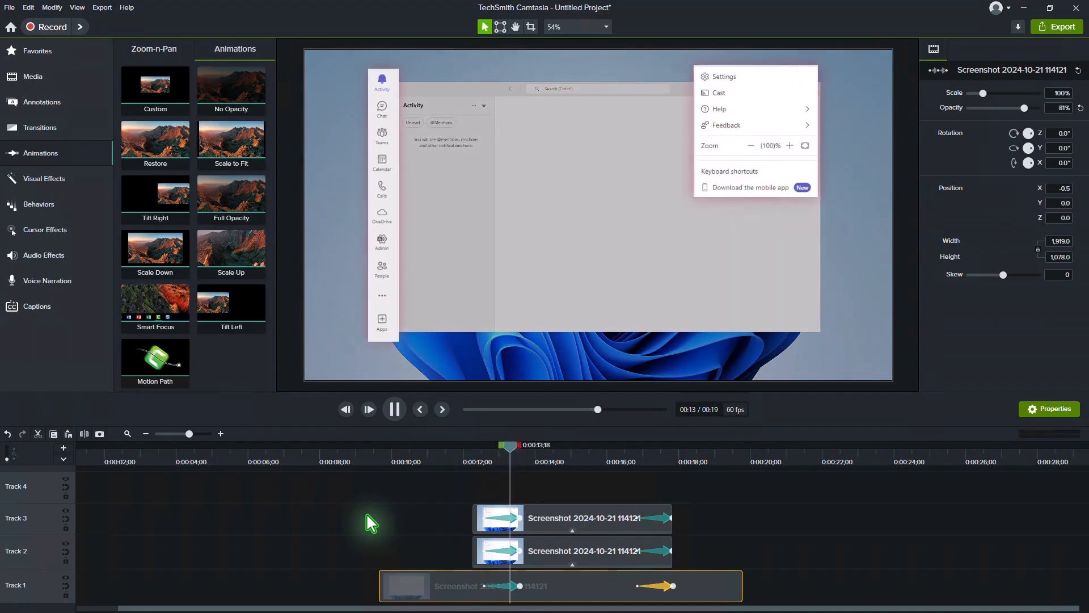